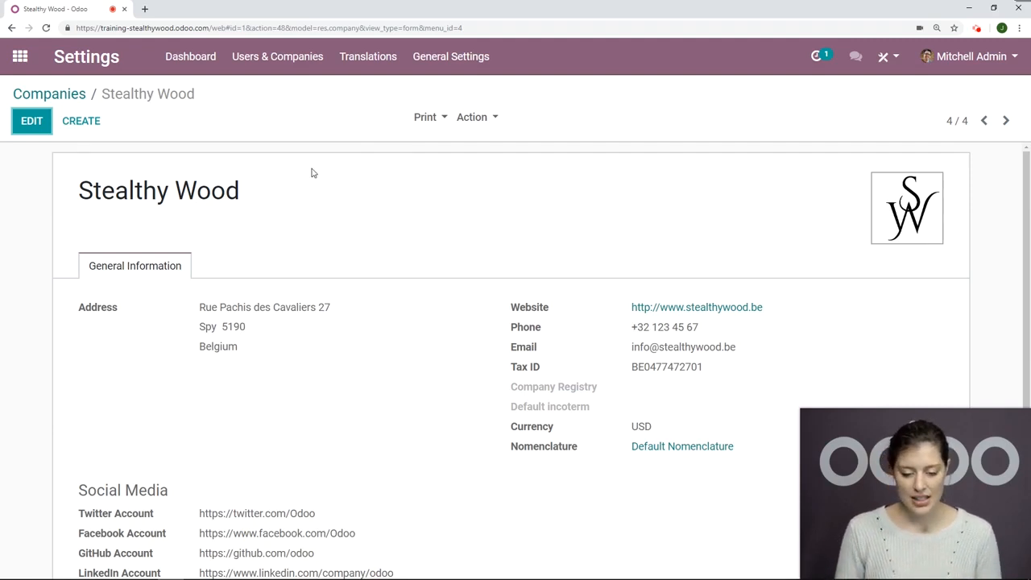
Step: In the general settings, change the document template to the third layout, review its tagline and footer, and save it
left_click(440, 69)
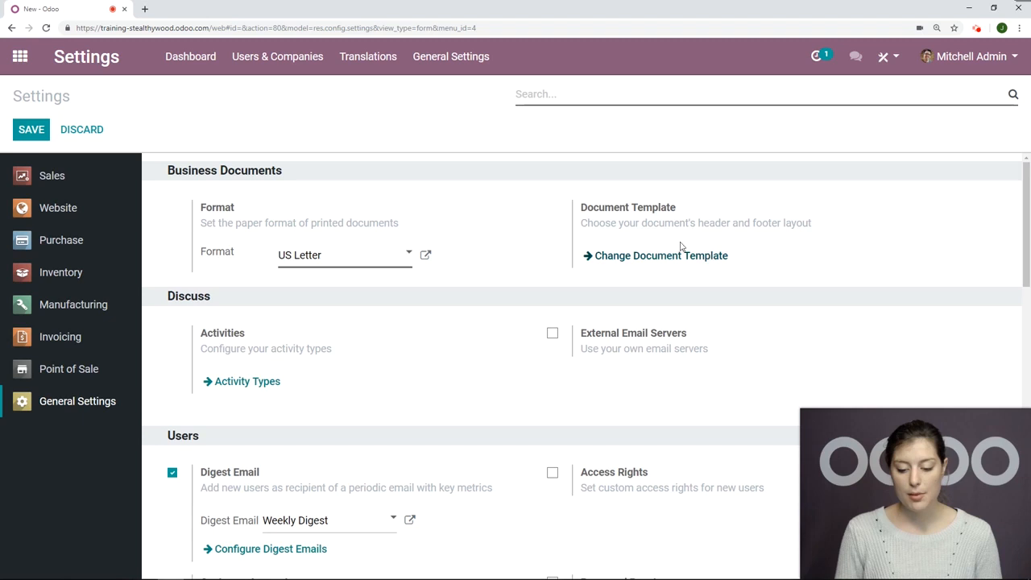
left_click(714, 258)
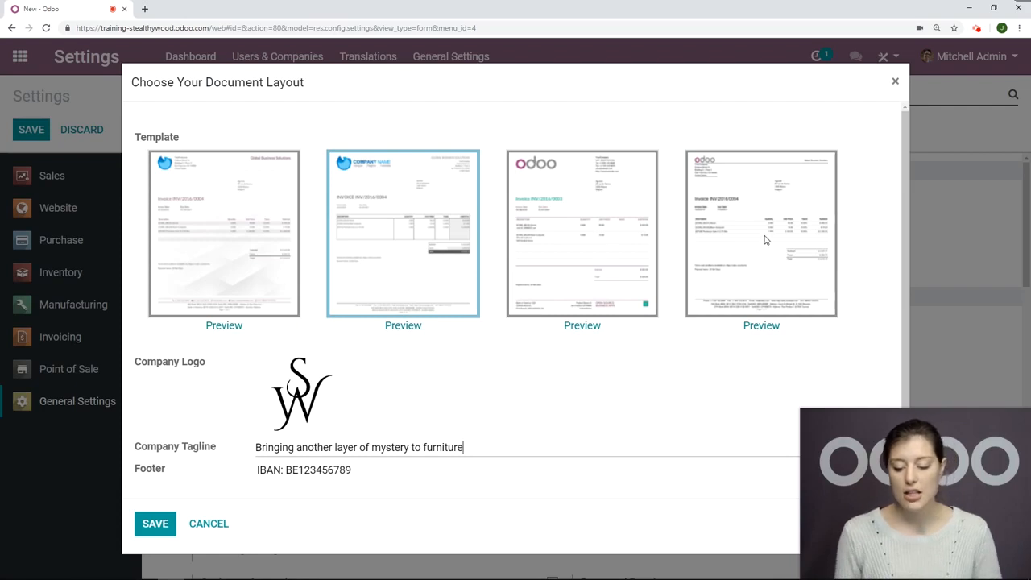
left_click(610, 232)
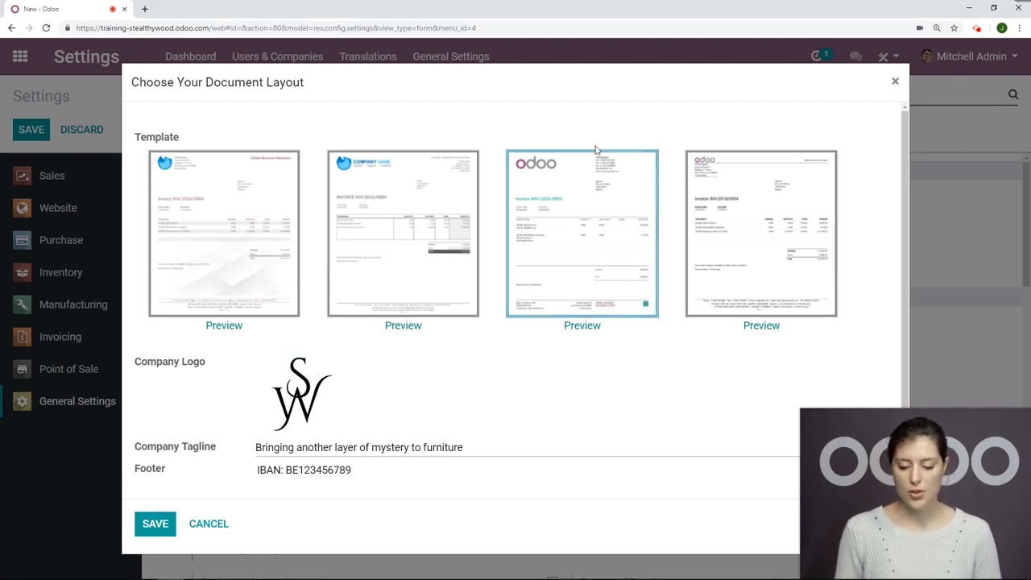
scroll(451, 307, "down", 2)
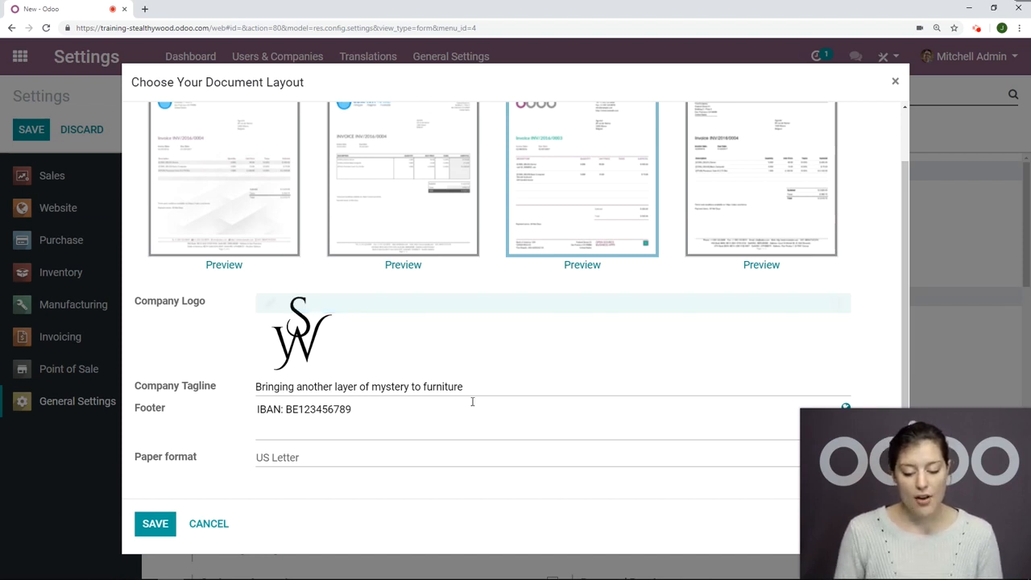
left_click_drag(475, 389, 220, 375)
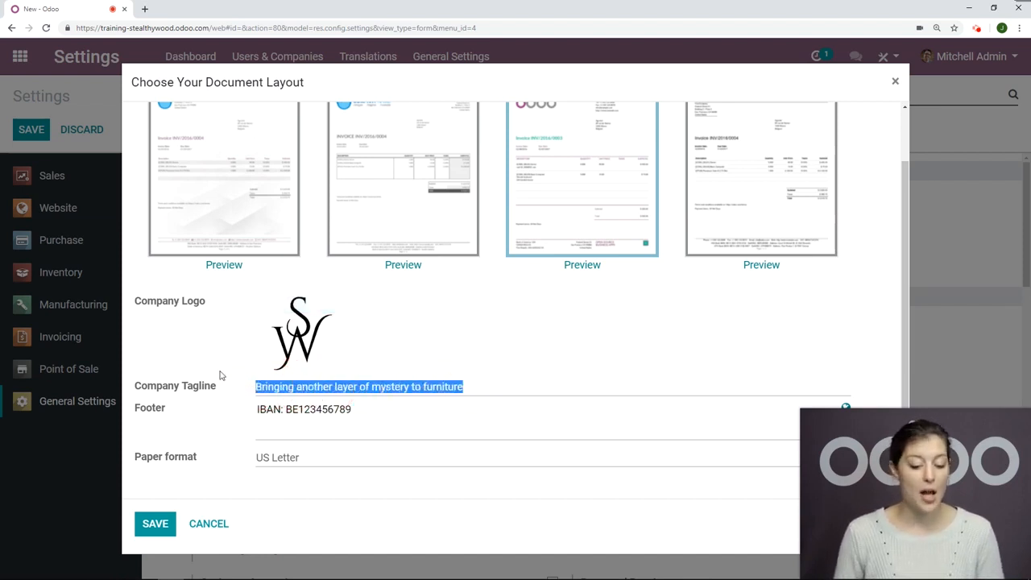
left_click(221, 376)
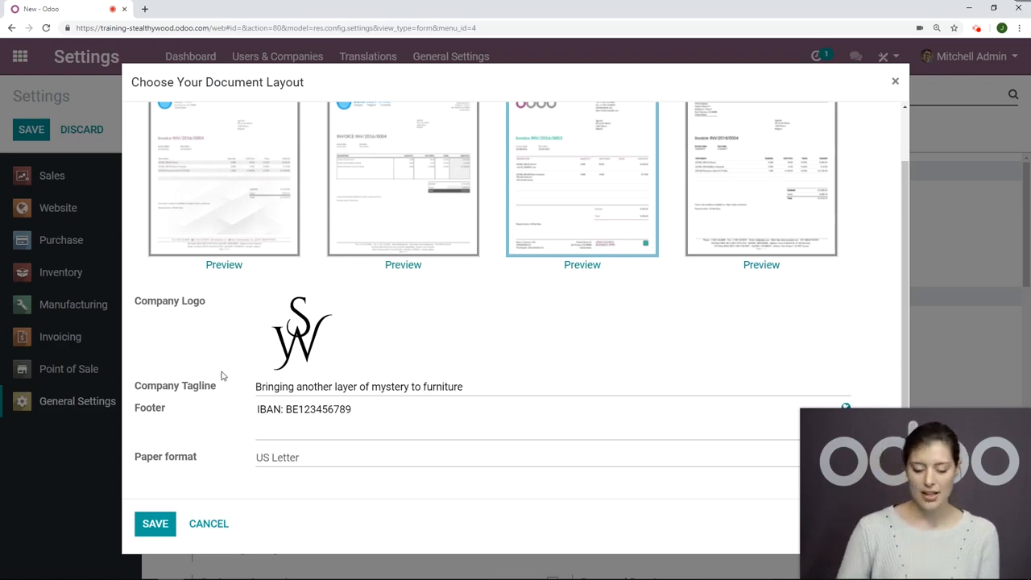
left_click_drag(368, 411, 242, 413)
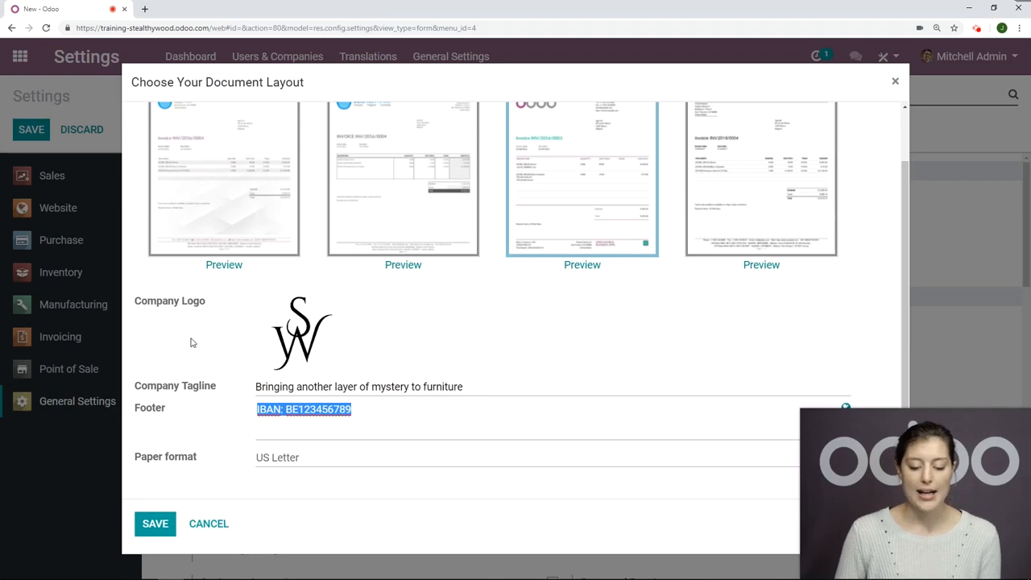
left_click(192, 344)
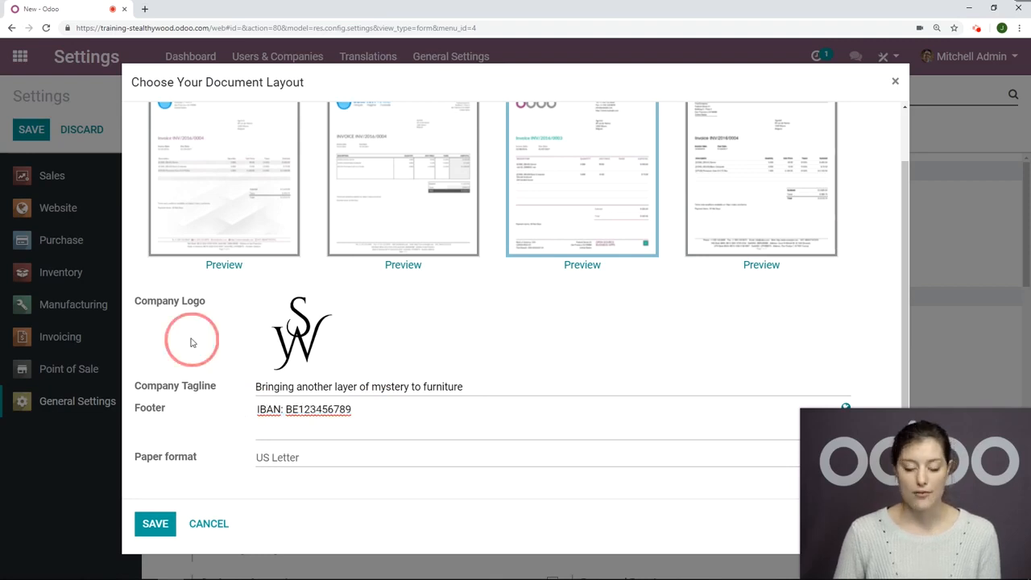
left_click(156, 524)
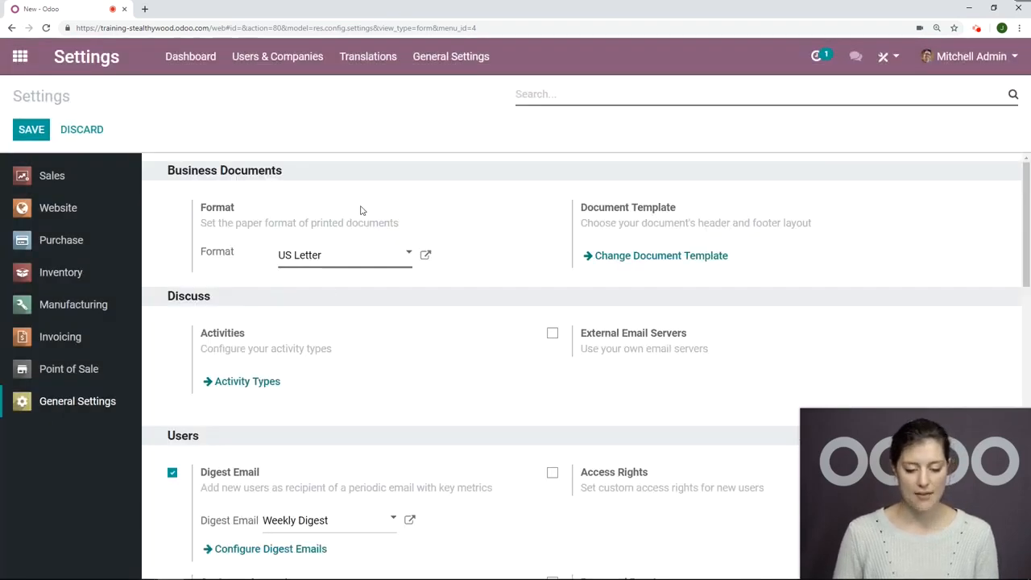
Step: Switch to Invoicing and examine the available payment acquirers and their activation states
left_click(20, 58)
left_click(582, 270)
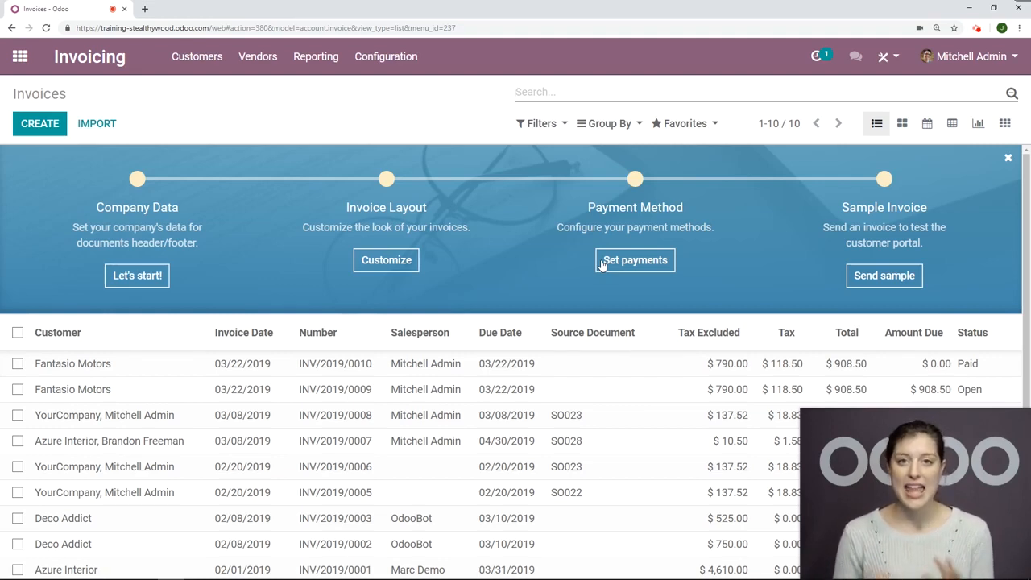
left_click(422, 71)
left_click(417, 289)
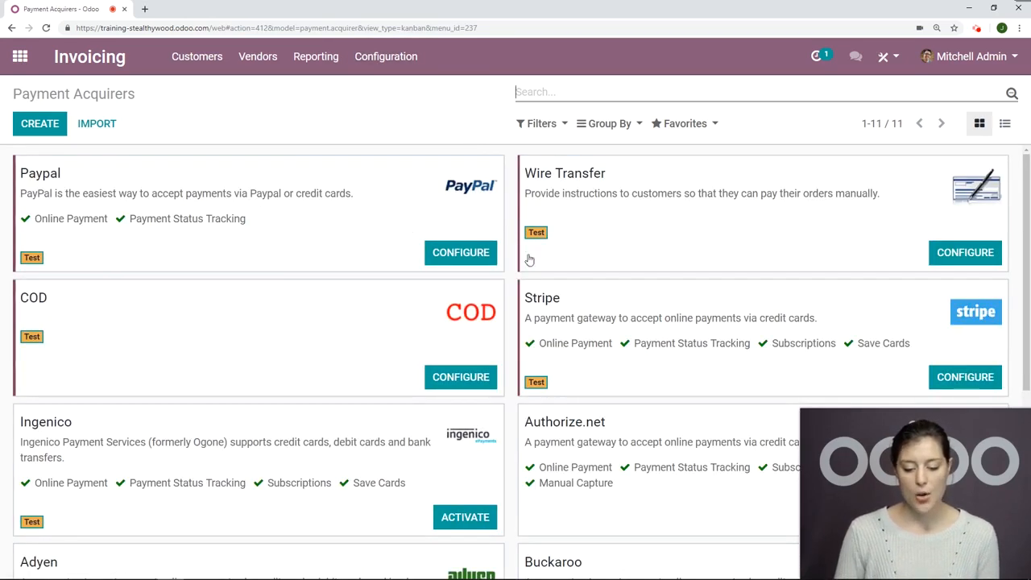
scroll(402, 168, "down", 3)
scroll(433, 203, "up", 3)
scroll(414, 198, "down", 5)
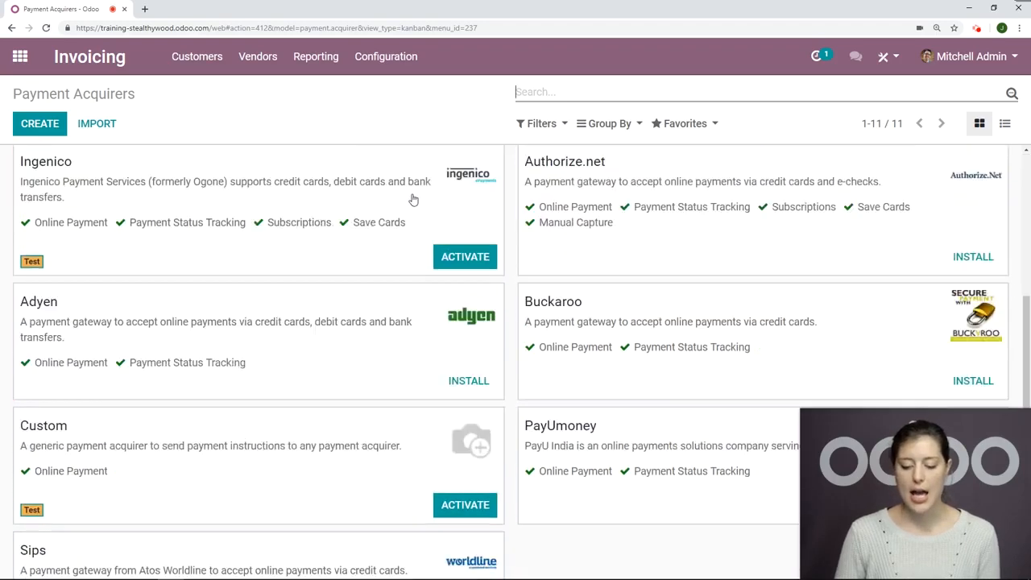
scroll(377, 212, "up", 5)
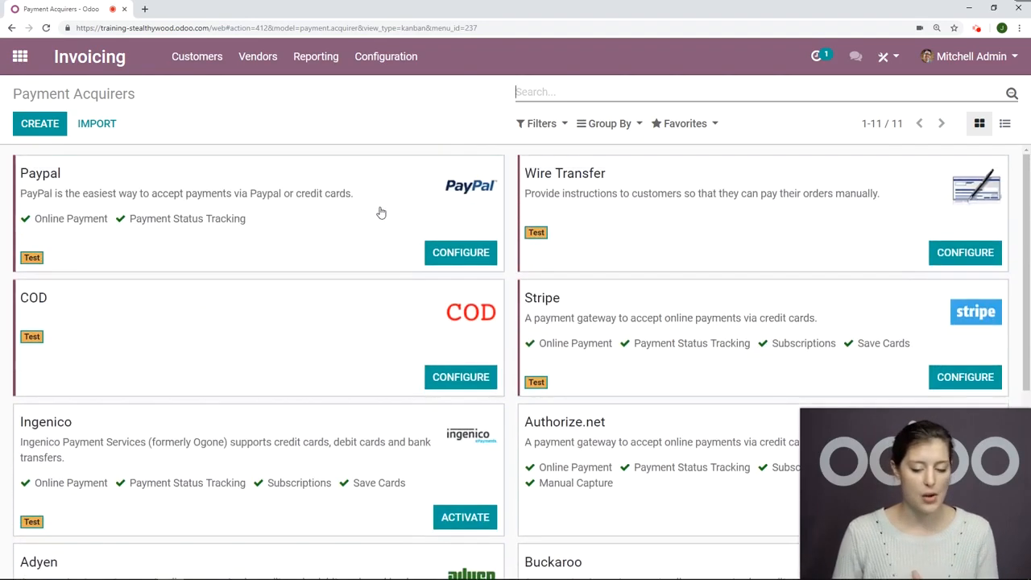
Step: Unpublish the Paypal payment acquirer and publish it again
left_click(379, 213)
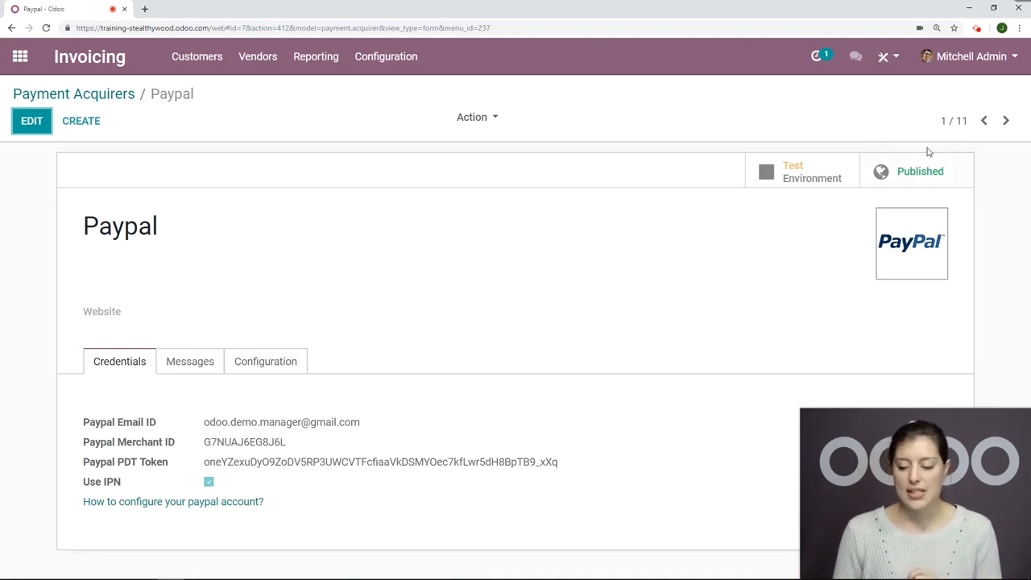
left_click(916, 170)
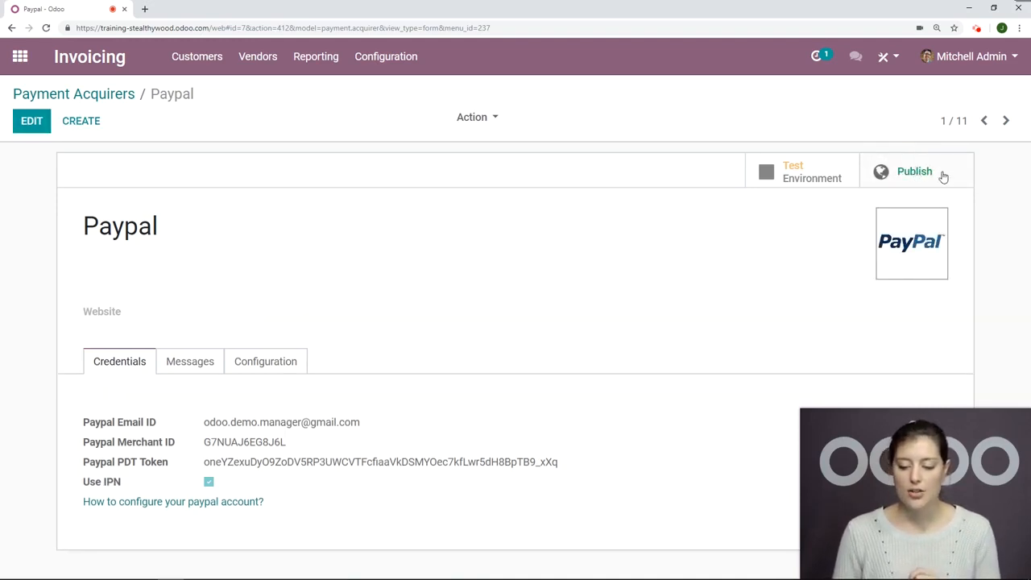
left_click(896, 165)
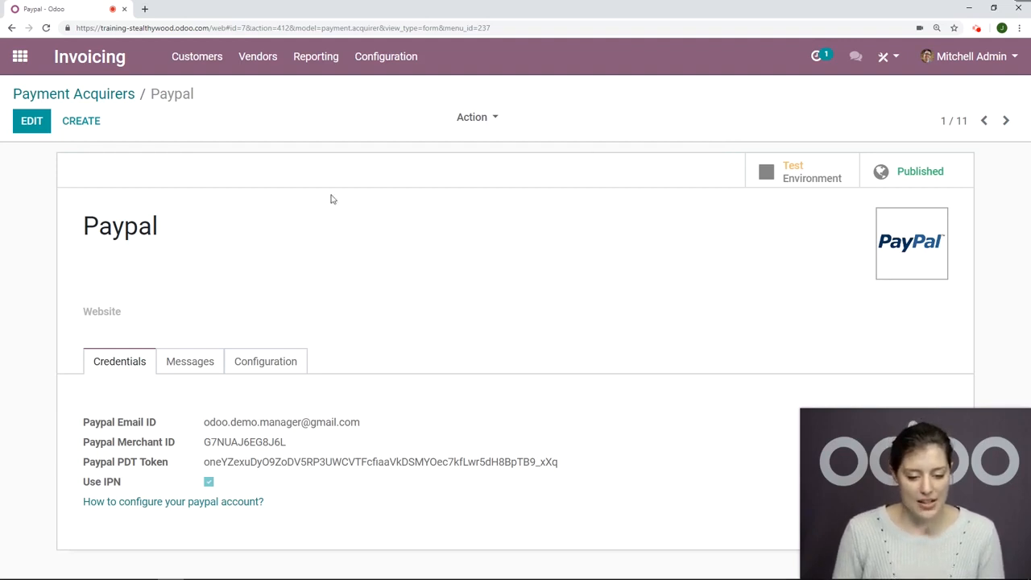
Step: Create a new customer invoice with Fantasio Motors as the customer
left_click(208, 56)
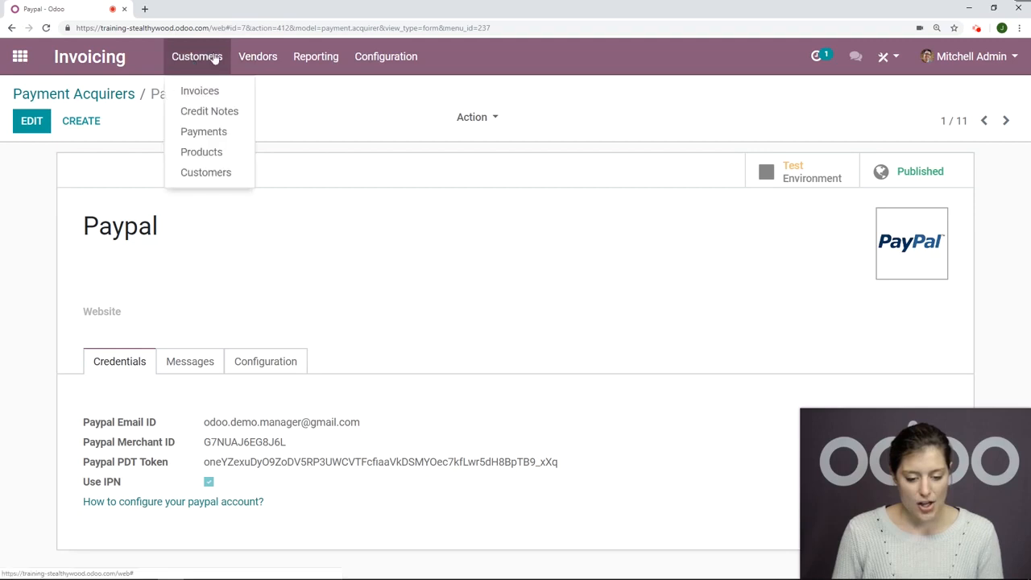
left_click(177, 95)
left_click(42, 126)
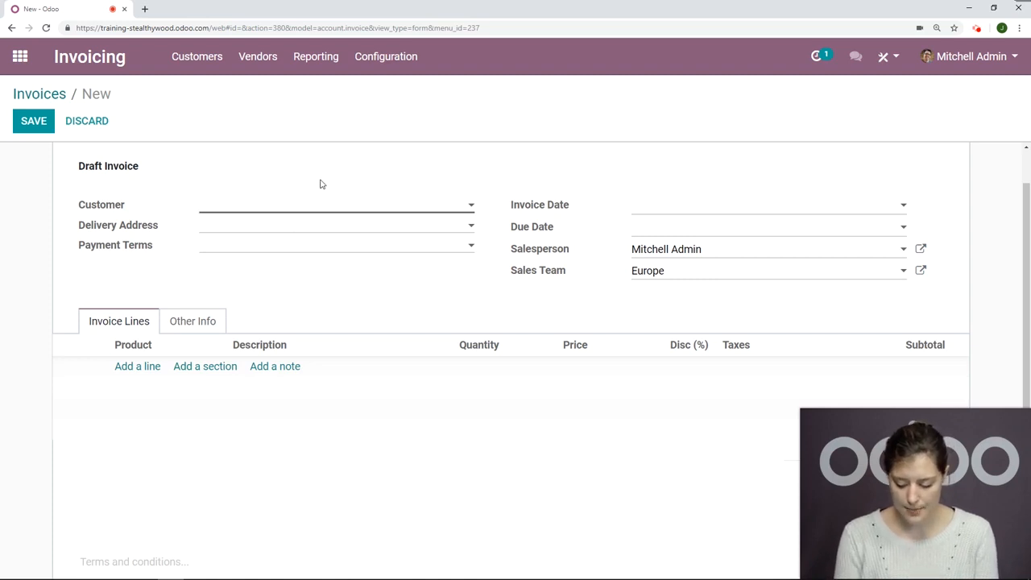
type("fant")
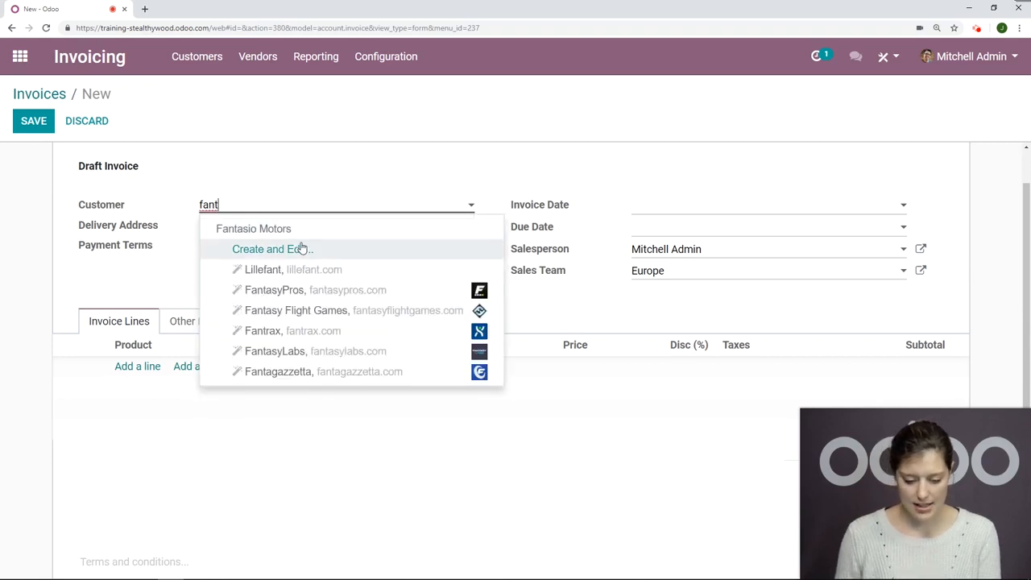
left_click(304, 238)
Step: Add an invoice line for [E-COM08] Storage Box with a quantity of 10 and save the draft invoice
left_click(139, 367)
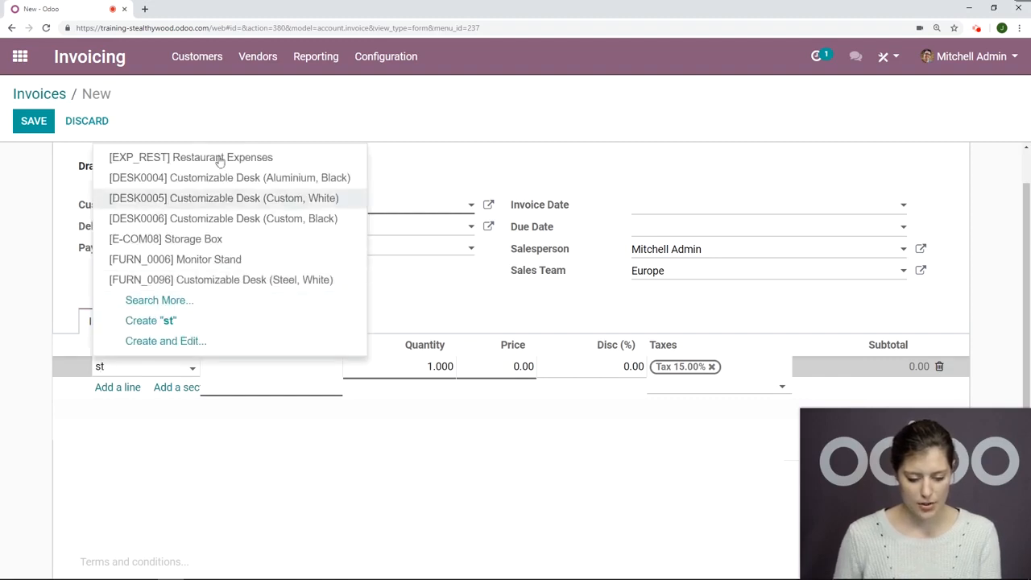
left_click(220, 240)
left_click(445, 366)
type("10")
scroll(157, 306, "up", 1)
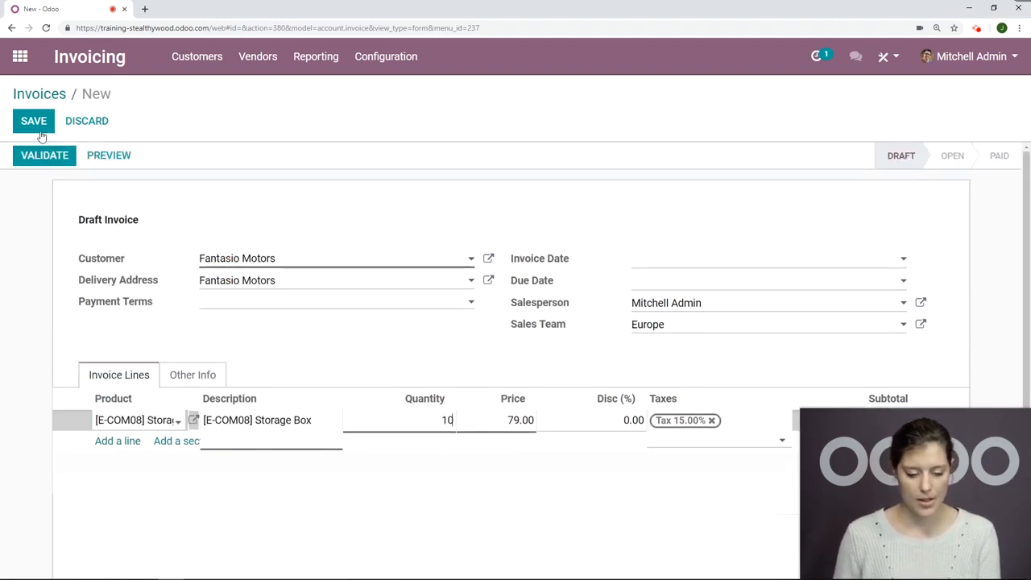
left_click(428, 247)
key("alt+s")
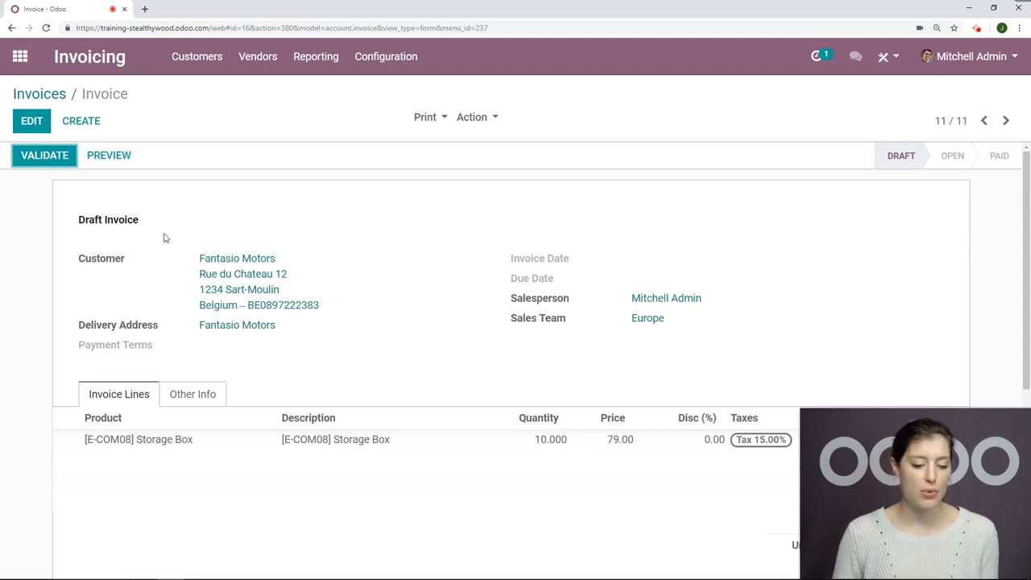
Step: Preview the draft invoice in the customer portal and examine its header, company details, footer and tagline
left_click(121, 158)
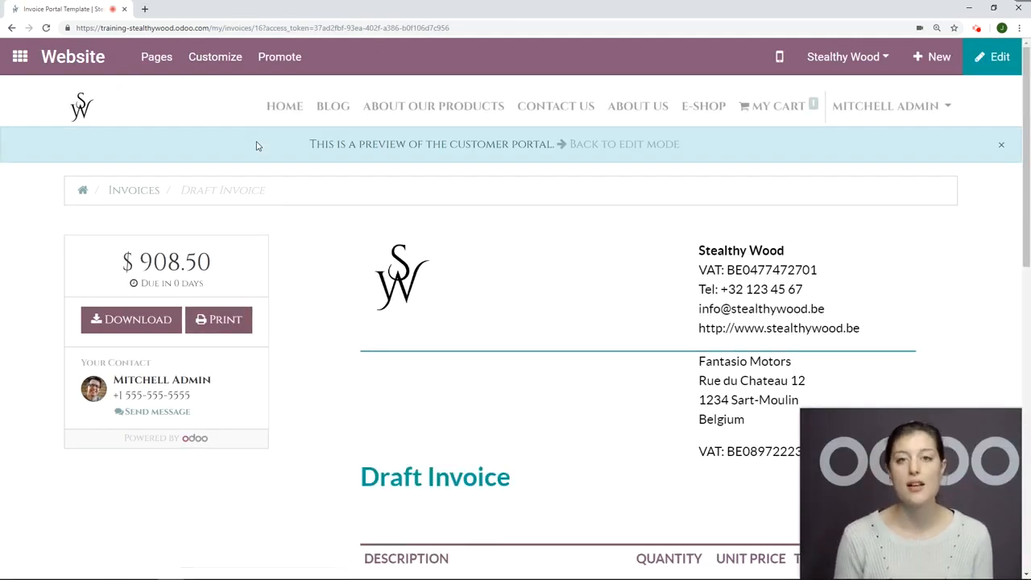
scroll(640, 269, "down", 3)
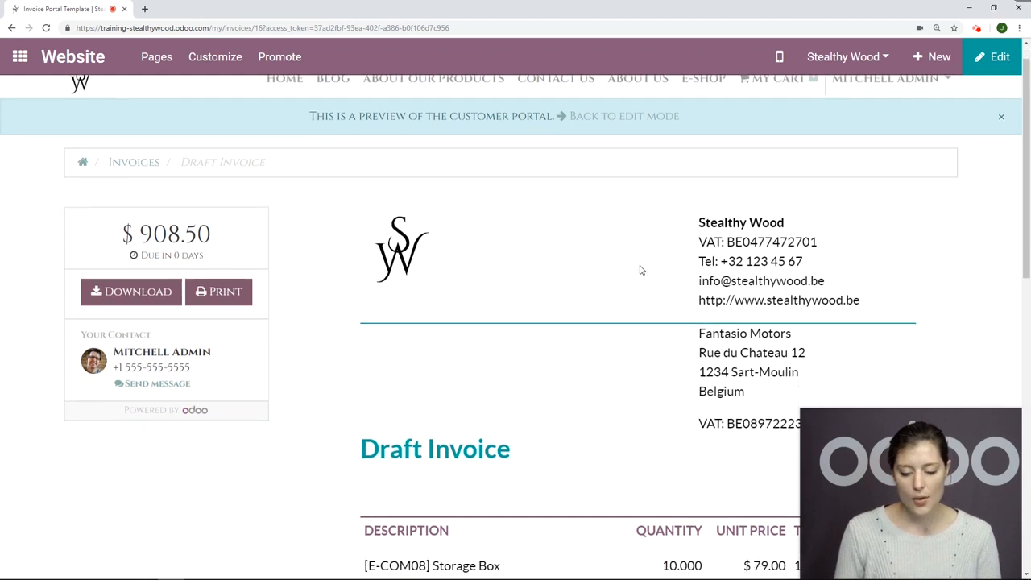
scroll(640, 269, "up", 2)
scroll(638, 274, "down", 1)
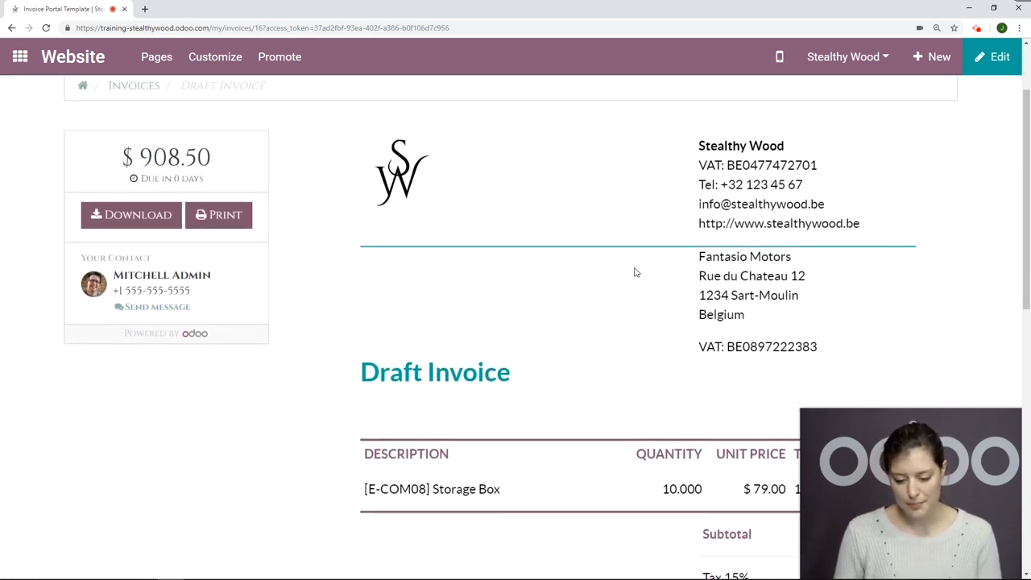
scroll(824, 233, "down", 1)
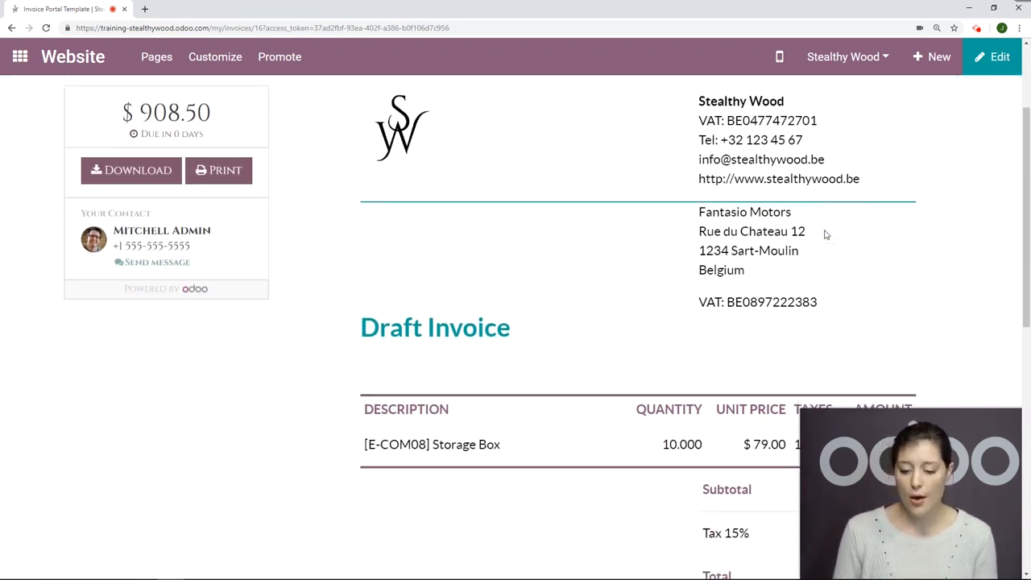
scroll(795, 234, "up", 2)
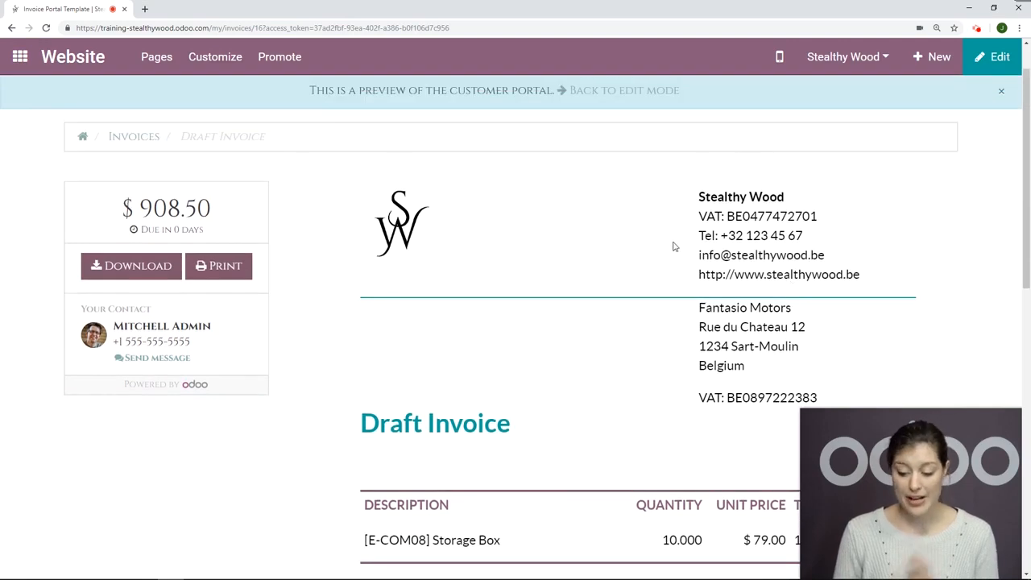
scroll(677, 252, "down", 2)
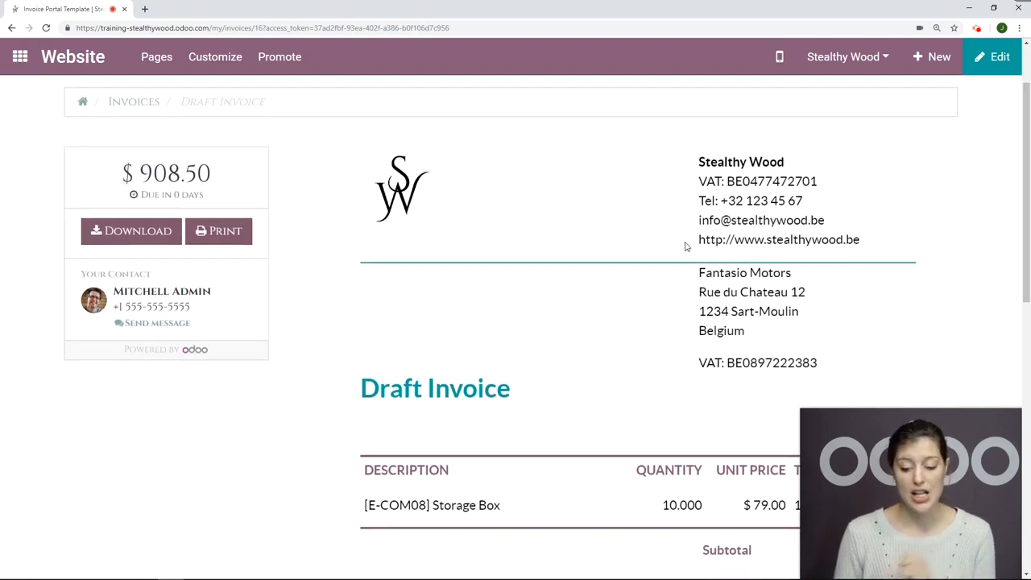
scroll(675, 257, "down", 10)
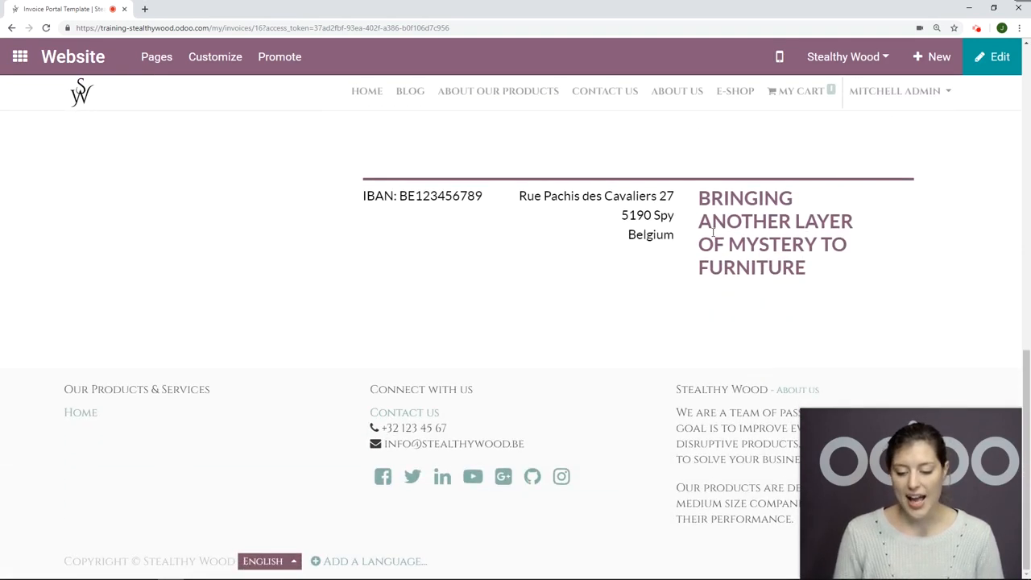
scroll(668, 272, "up", 2)
left_click_drag(487, 300, 332, 299)
left_click(341, 294)
scroll(427, 291, "up", 4)
scroll(428, 294, "up", 5)
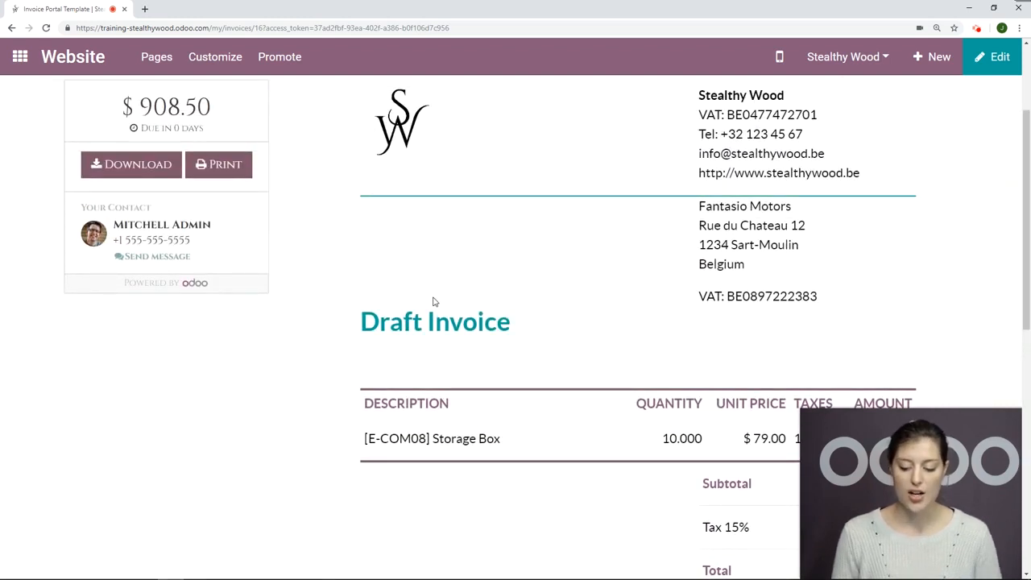
scroll(415, 311, "up", 2)
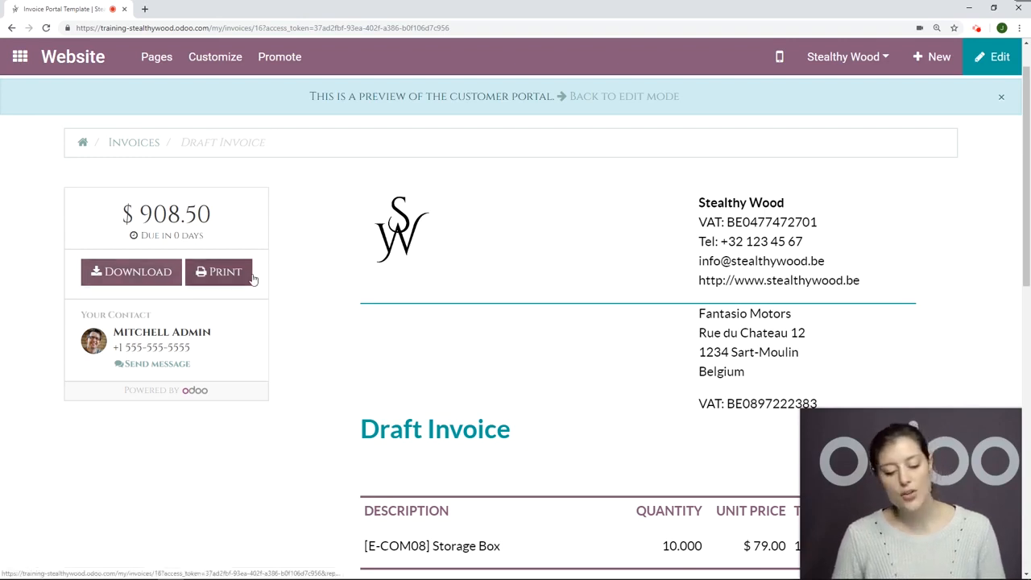
Step: Return to the draft invoice to validate it, and preview the validated invoice in the customer portal
left_click(632, 146)
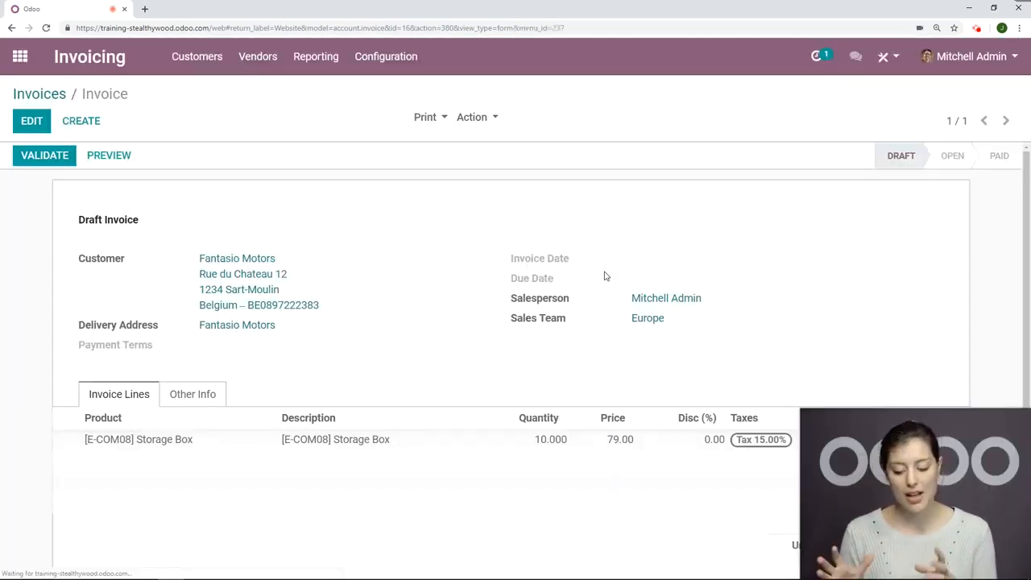
left_click(56, 163)
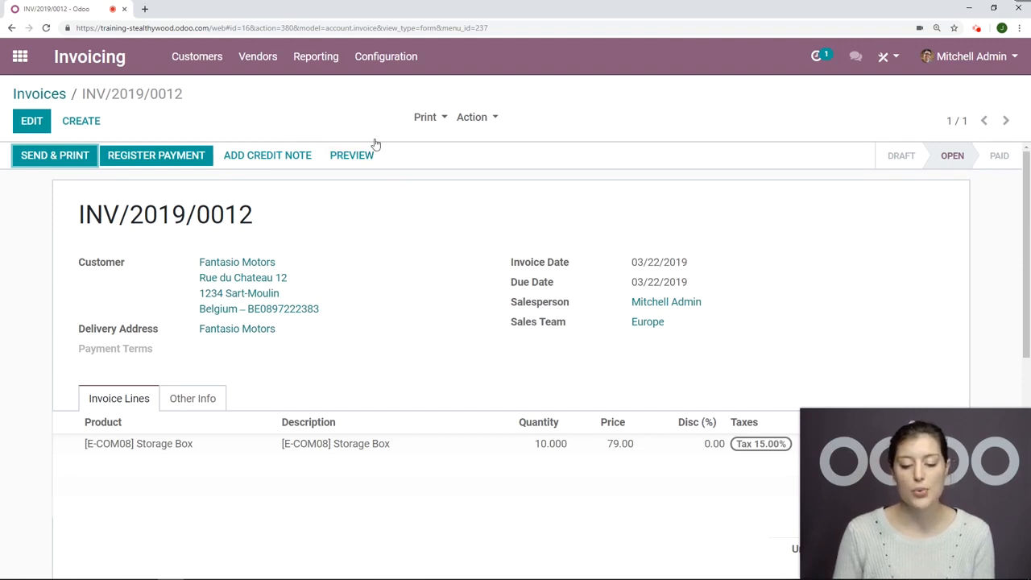
left_click(352, 157)
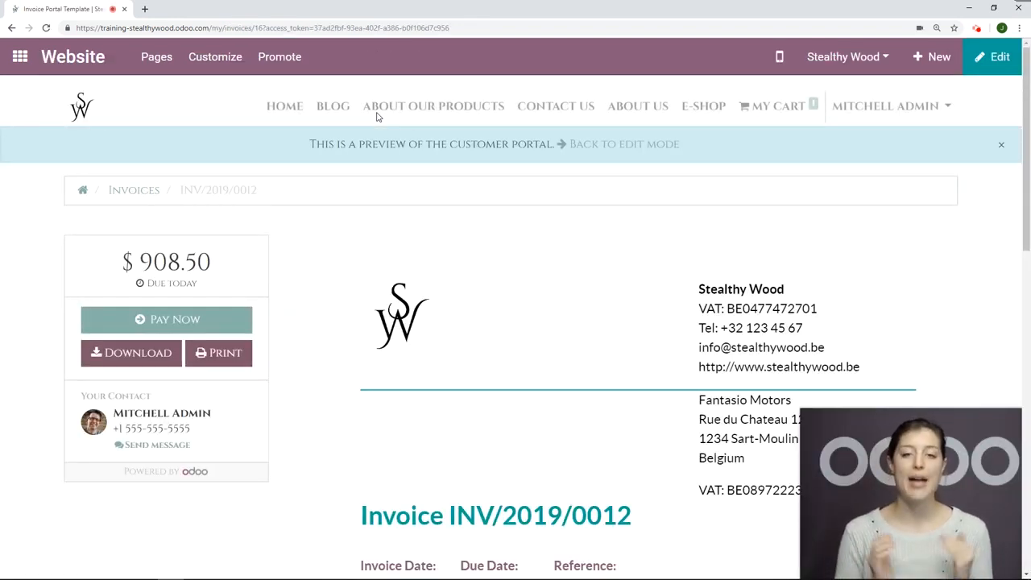
scroll(428, 206, "down", 1)
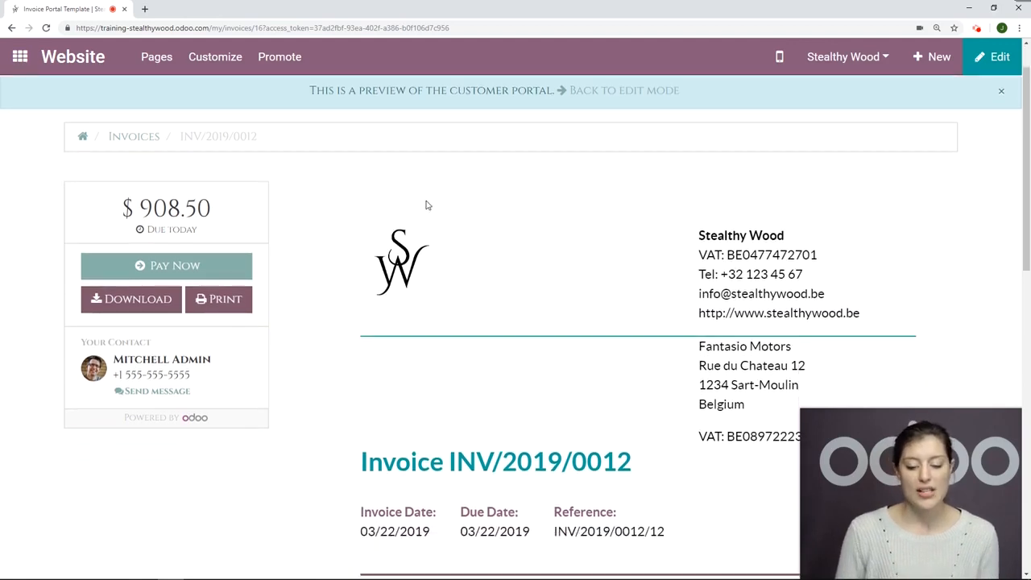
Step: Examine the validated invoice in the customer portal and its online payment options, trying a saved test card, and leave without paying
scroll(428, 205, "up", 1)
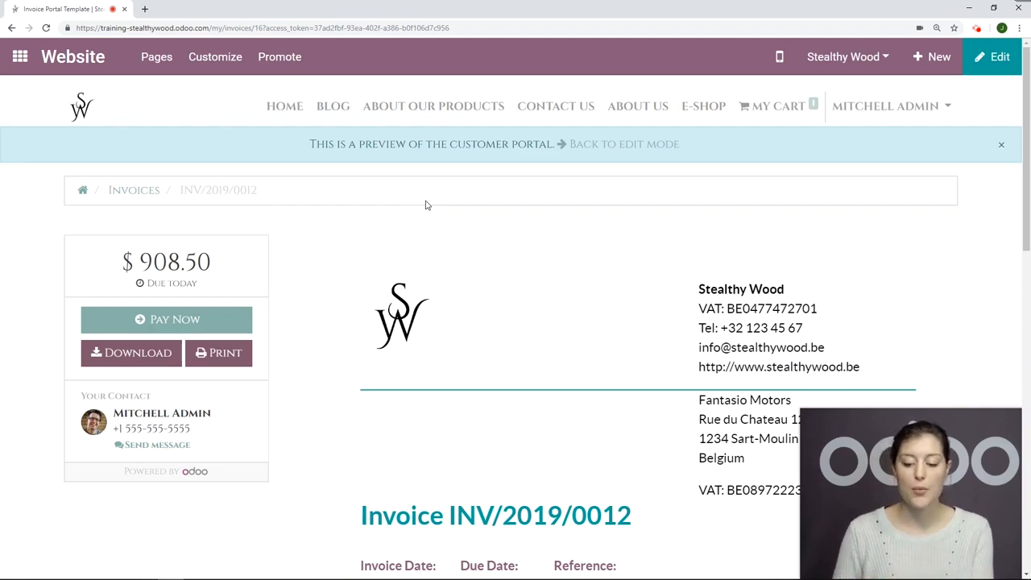
scroll(421, 205, "down", 5)
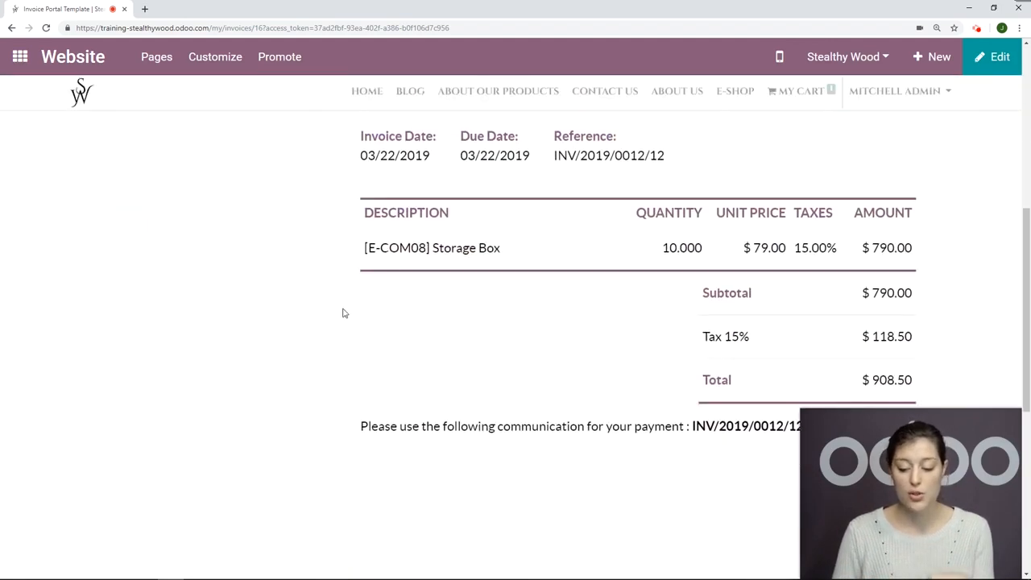
scroll(248, 345, "up", 5)
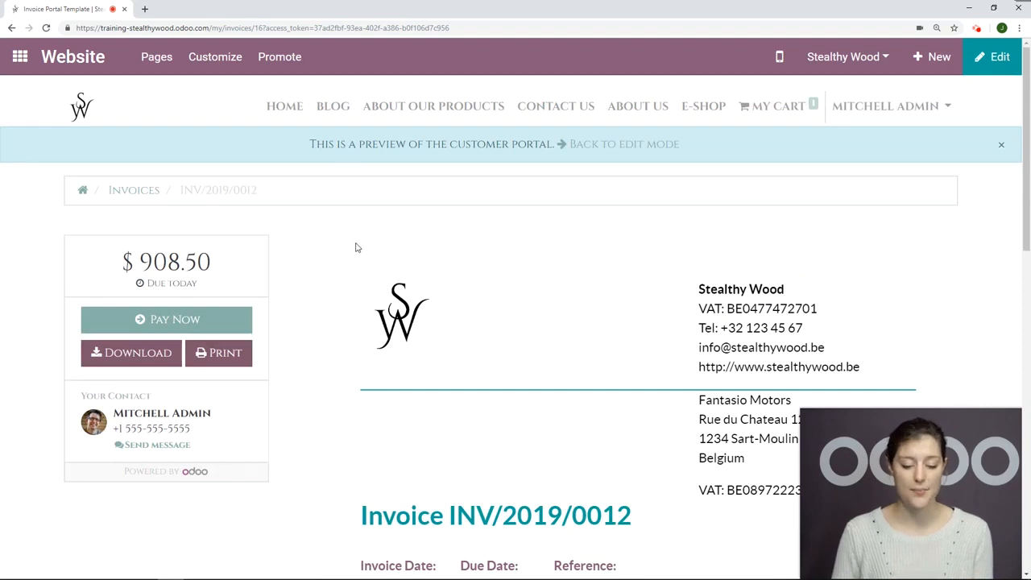
scroll(355, 247, "down", 1)
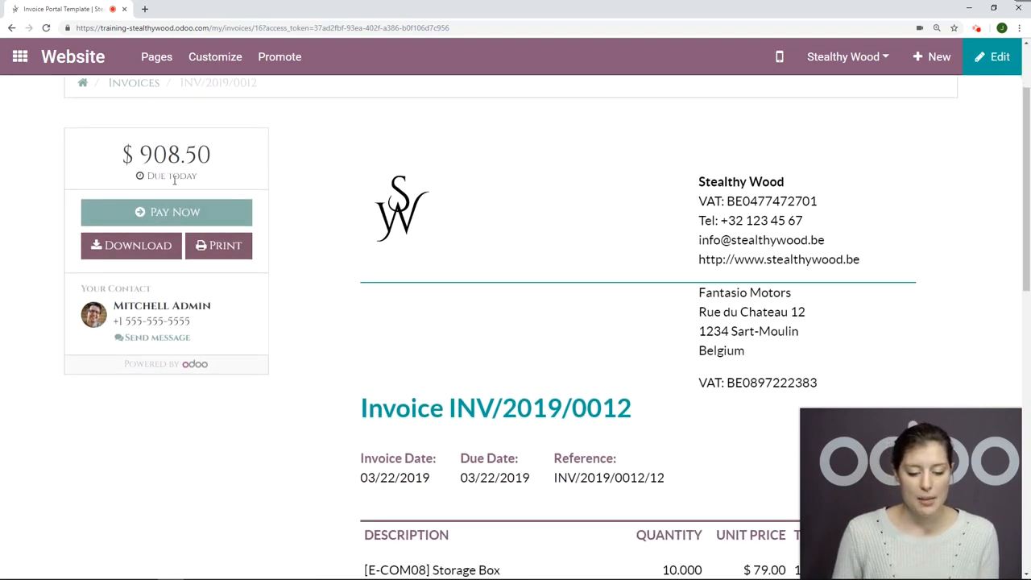
left_click(202, 214)
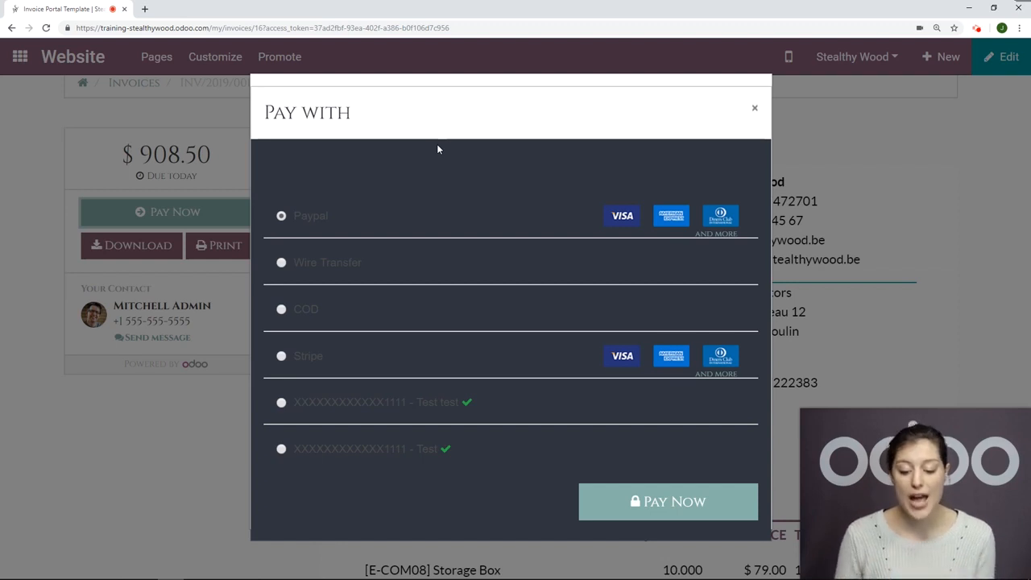
left_click(282, 404)
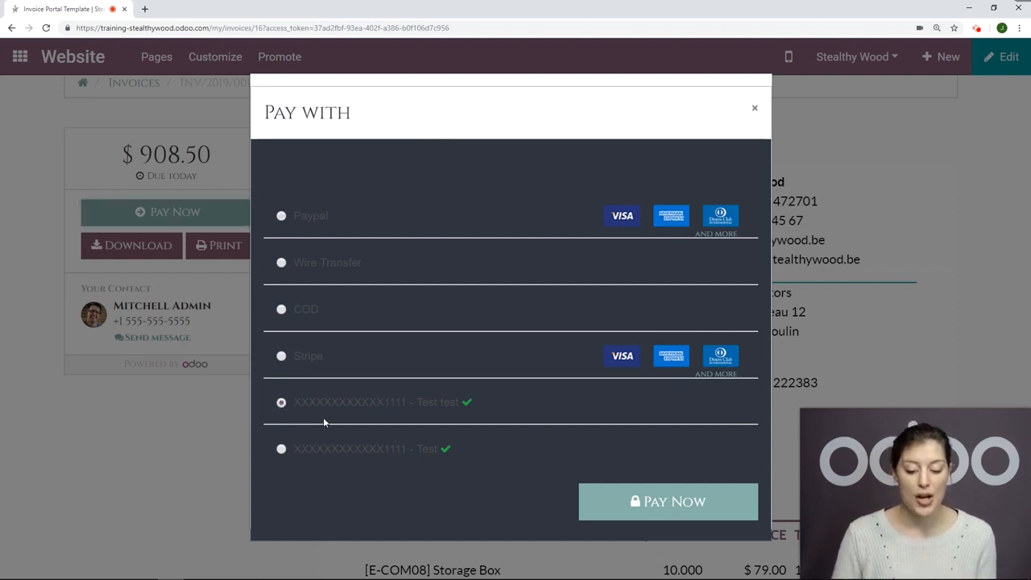
left_click(757, 108)
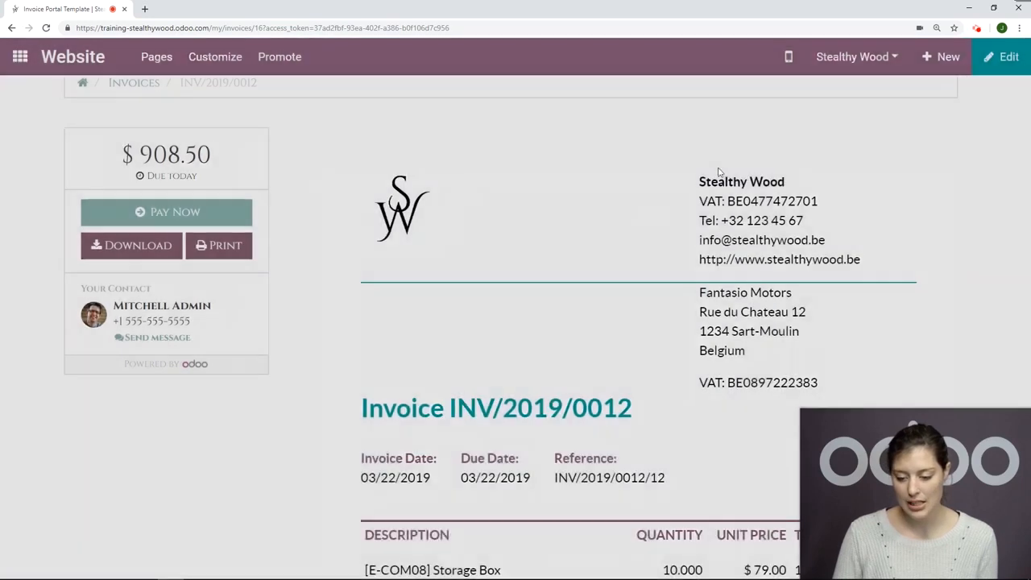
Step: Return to the validated invoice in edit mode and register its full payment in the Cash (USD) journal
left_click(625, 144)
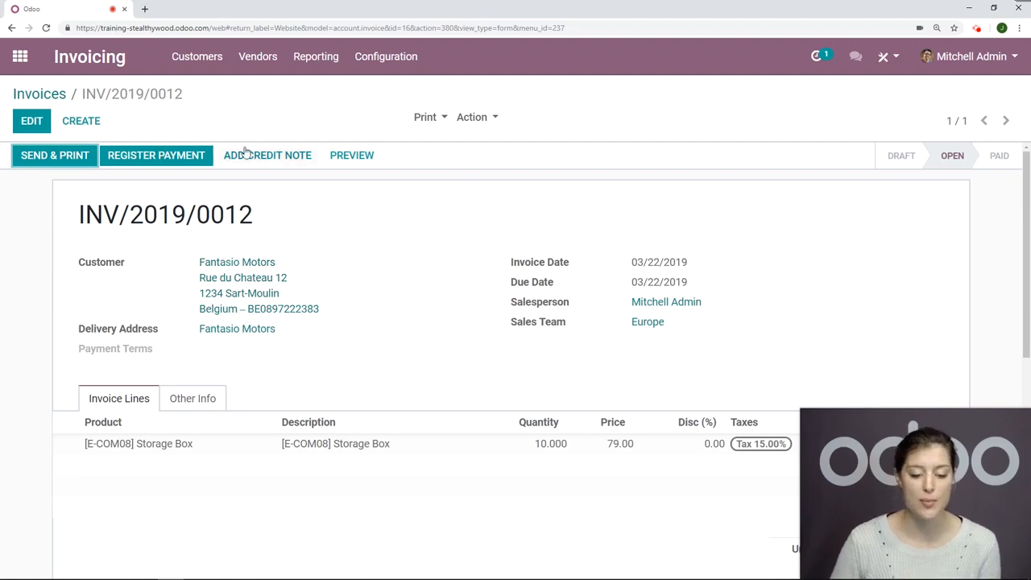
left_click(188, 170)
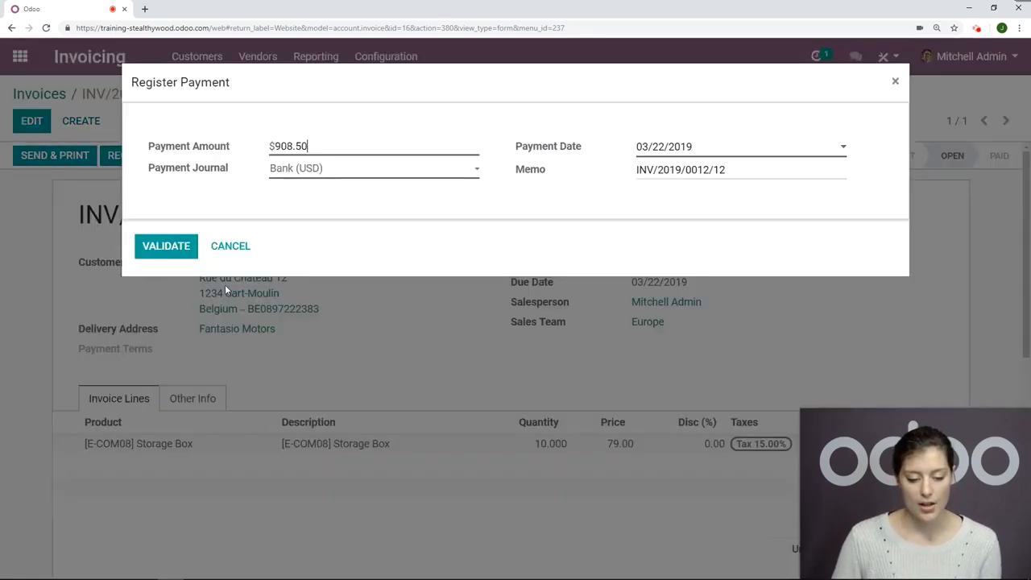
left_click(331, 179)
left_click(311, 199)
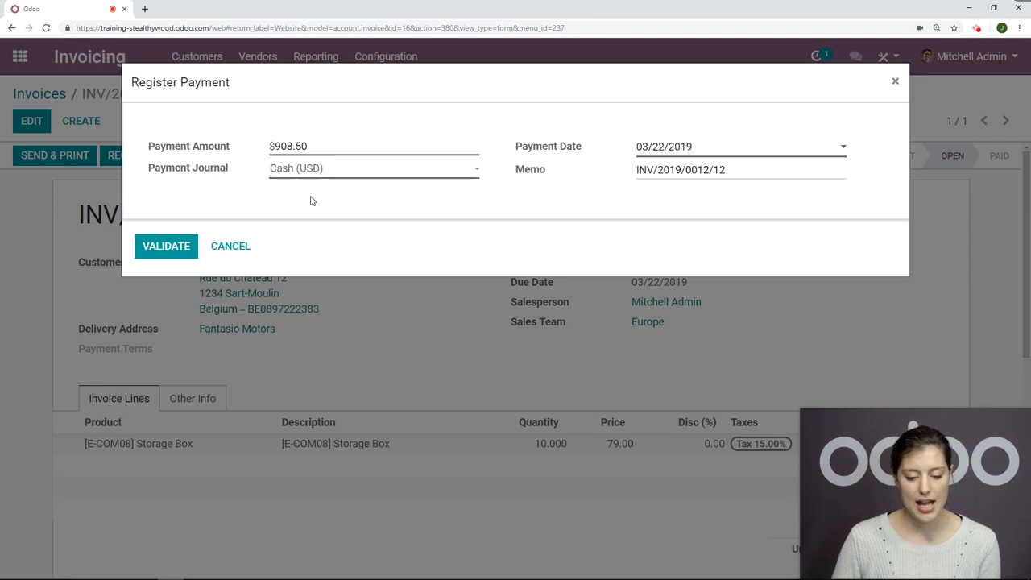
left_click(170, 248)
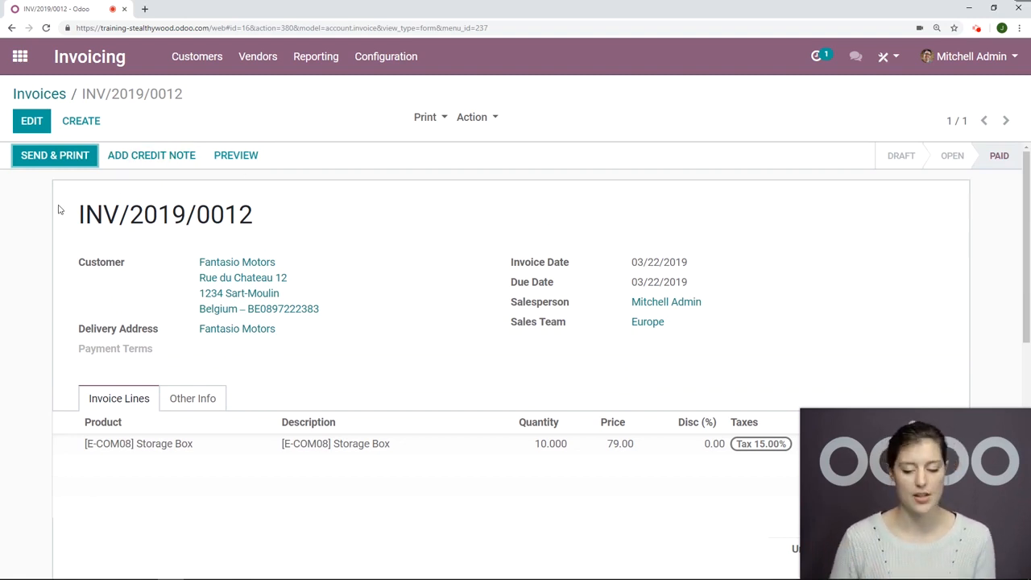
Step: Examine the payment recorded under the invoice totals, including its method, memo and amount
scroll(620, 179, "down", 5)
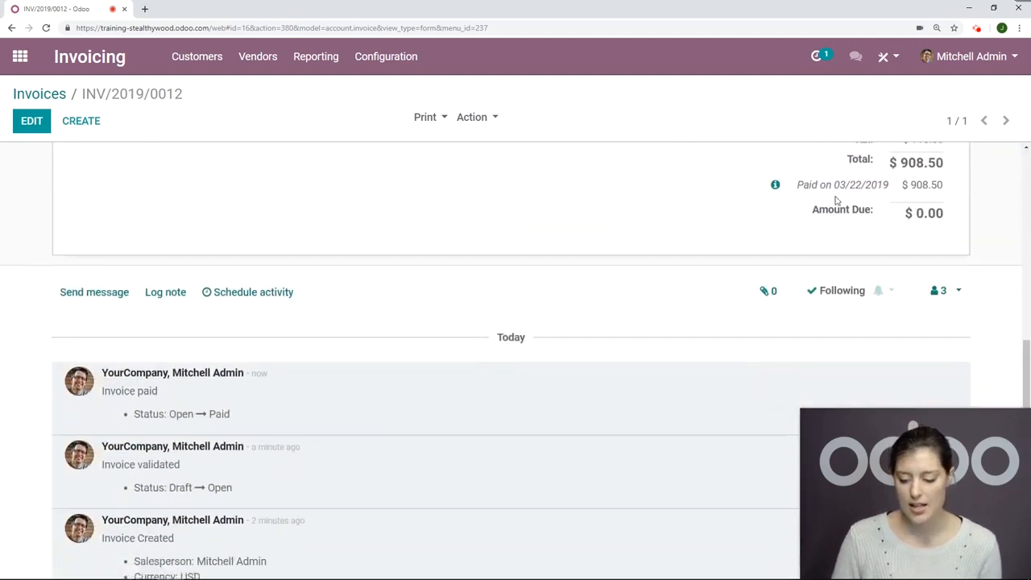
scroll(837, 199, "up", 1)
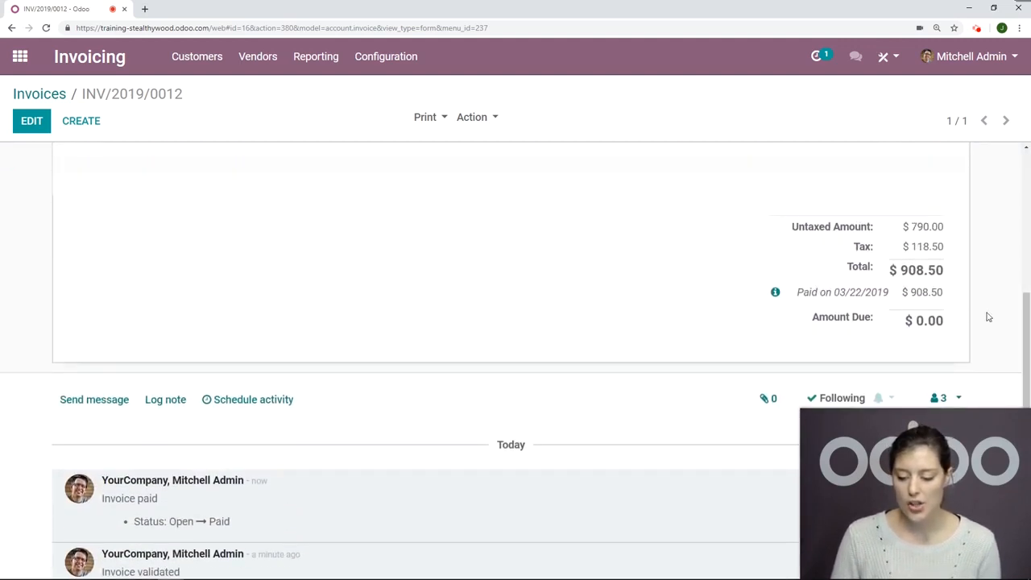
left_click(775, 293)
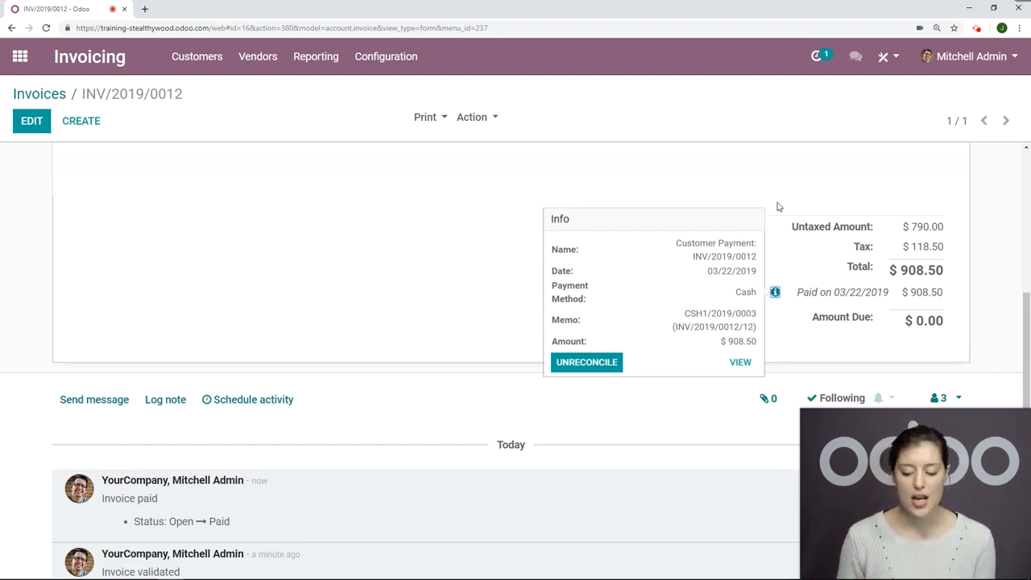
left_click(389, 269)
scroll(391, 278, "up", 3)
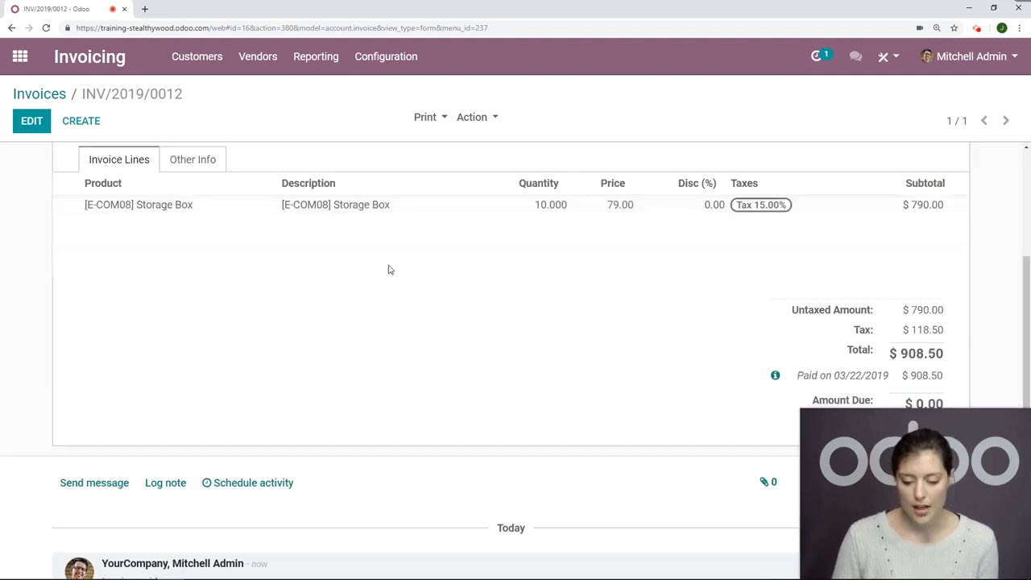
scroll(391, 284, "up", 2)
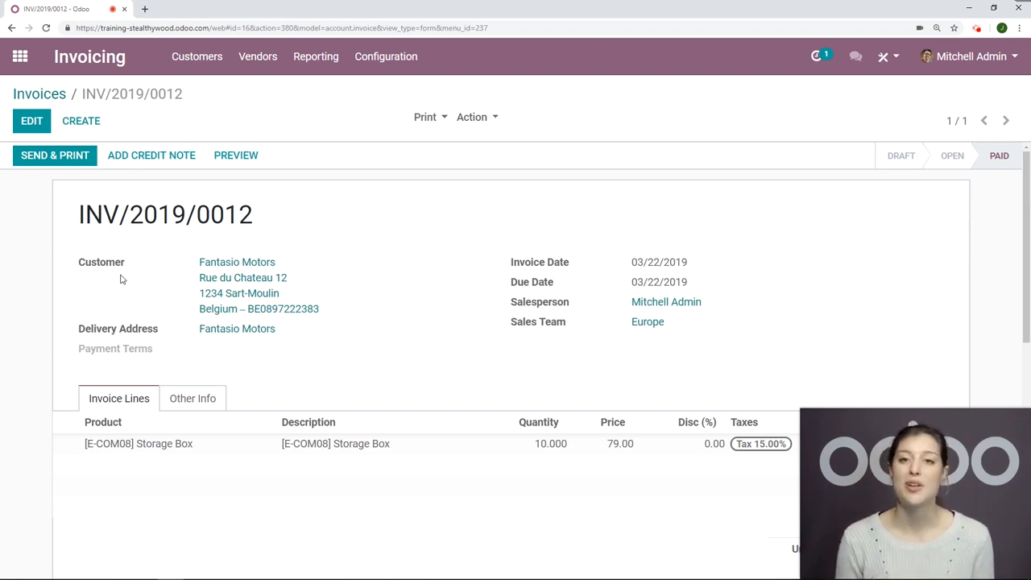
Step: Open the paid invoice's send and print options, enable Send by Post, and cancel the sending
left_click(60, 159)
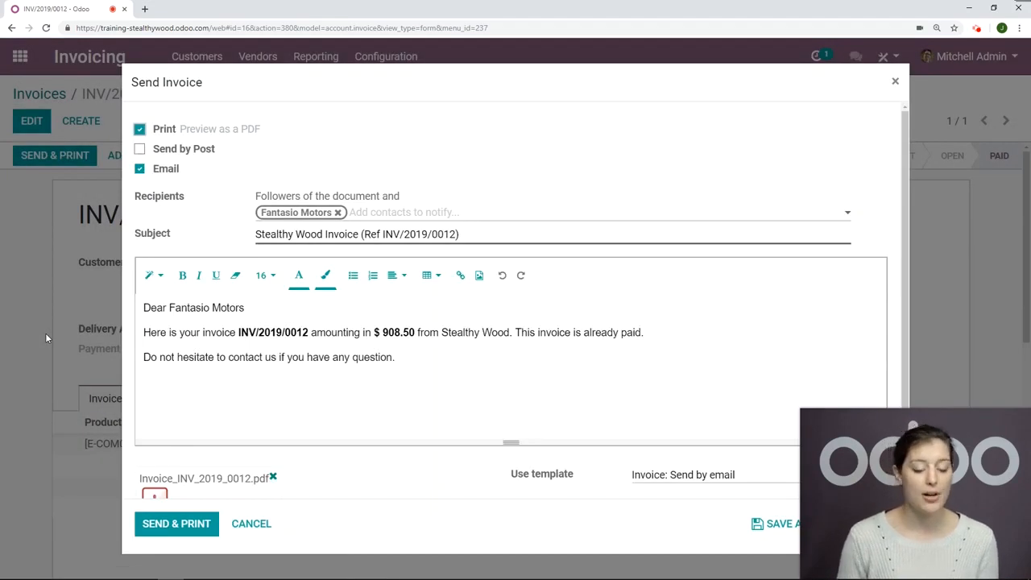
left_click(140, 151)
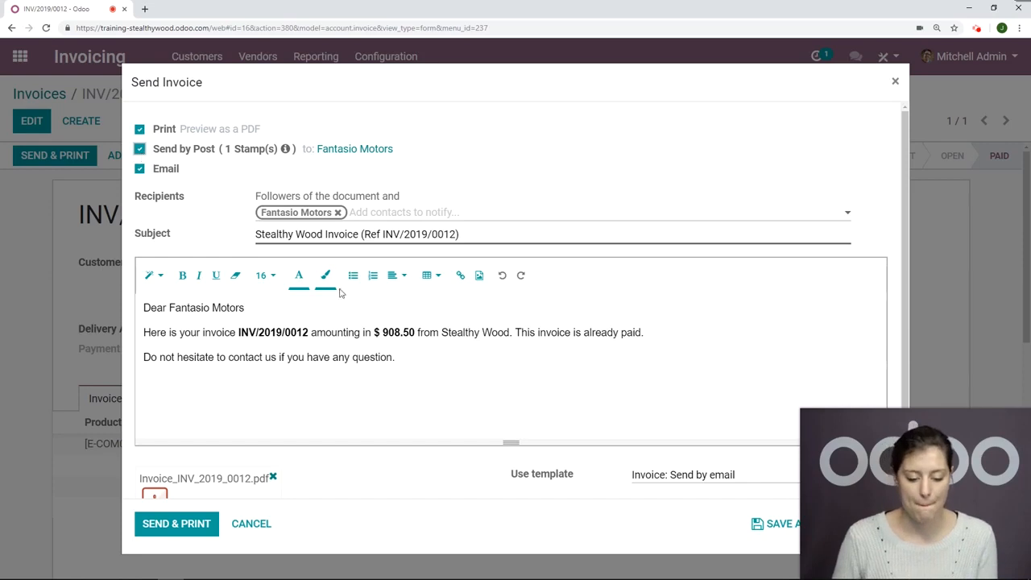
left_click(262, 535)
Step: Add a draft credit note to the paid invoice with the reason "Wrong Items Purchased"
scroll(406, 299, "down", 3)
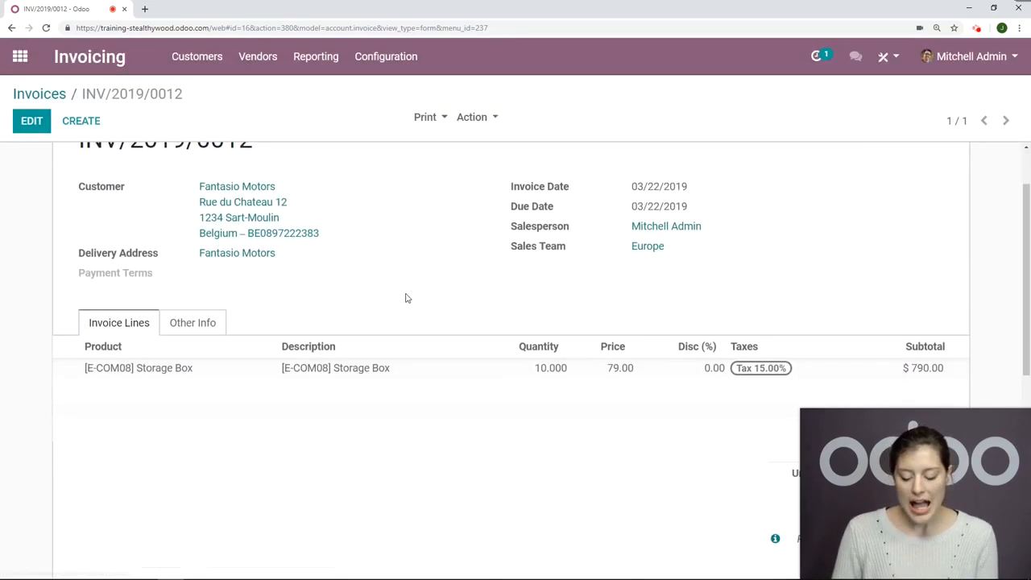
scroll(407, 298, "up", 3)
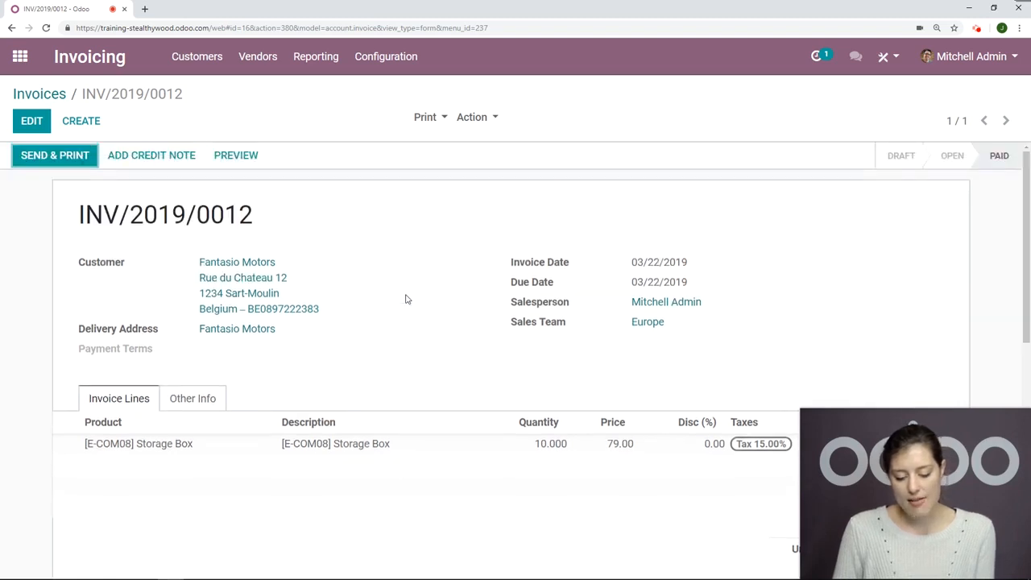
scroll(407, 298, "down", 5)
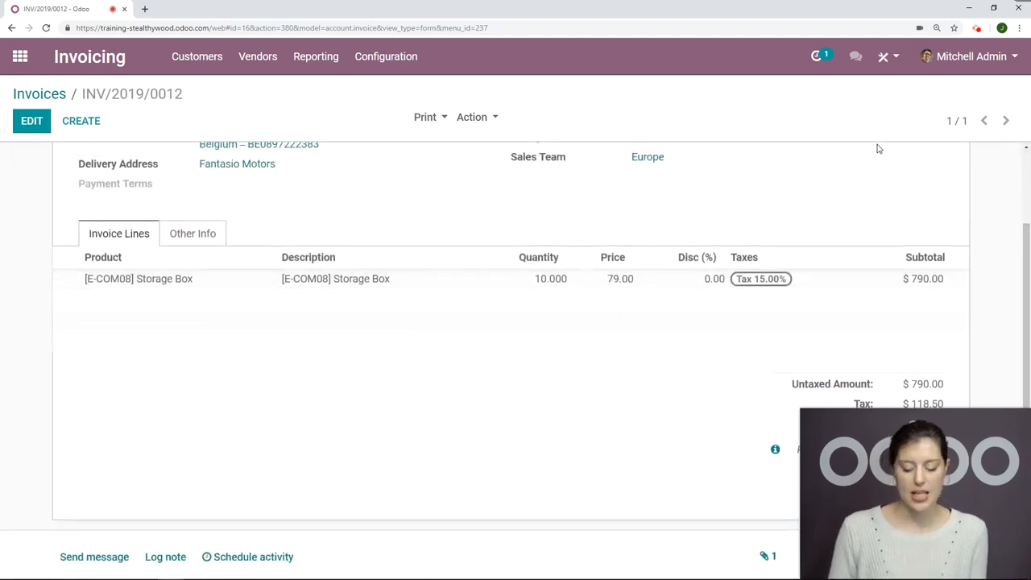
scroll(878, 149, "up", 5)
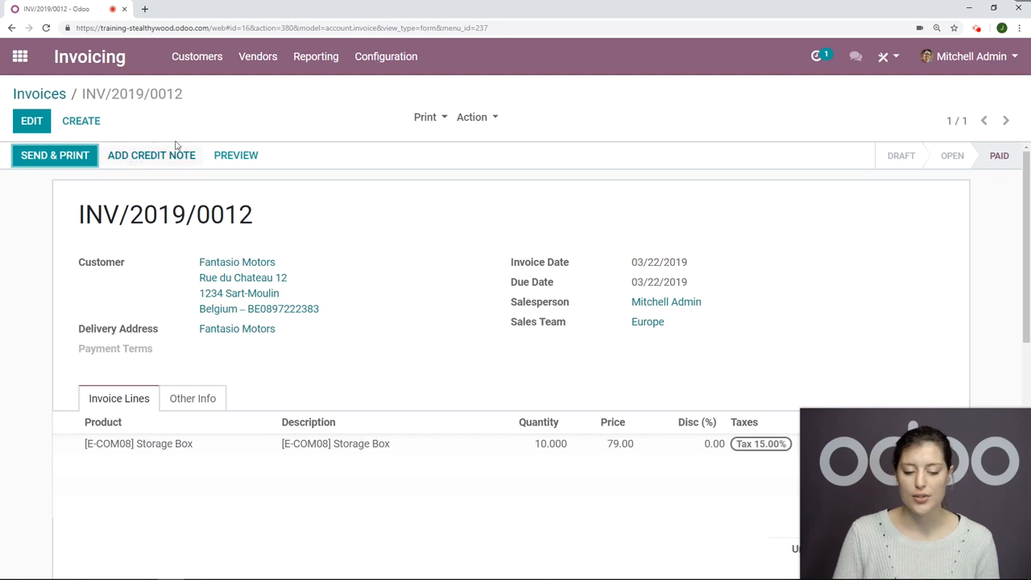
left_click(154, 159)
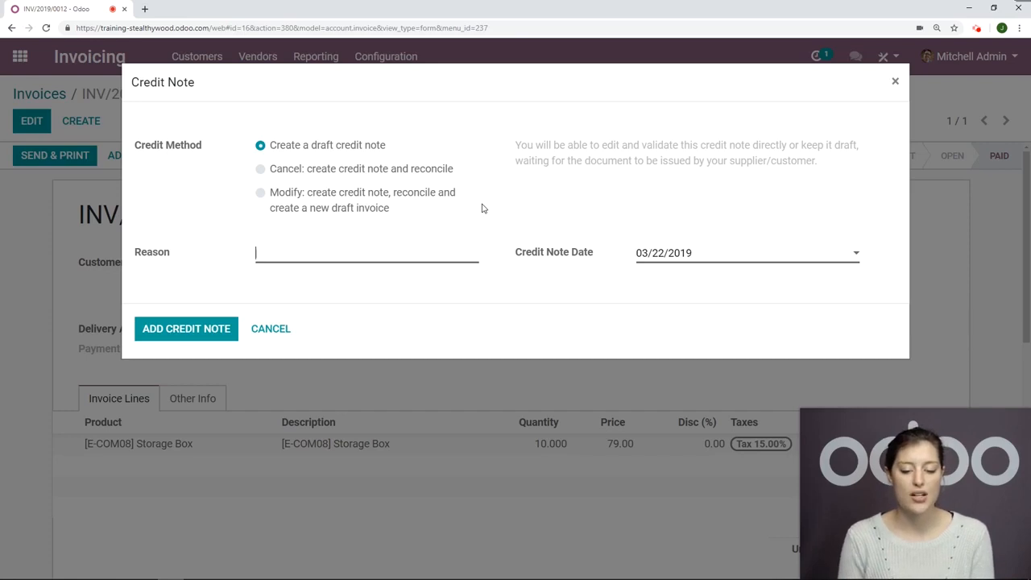
type("Wrong It")
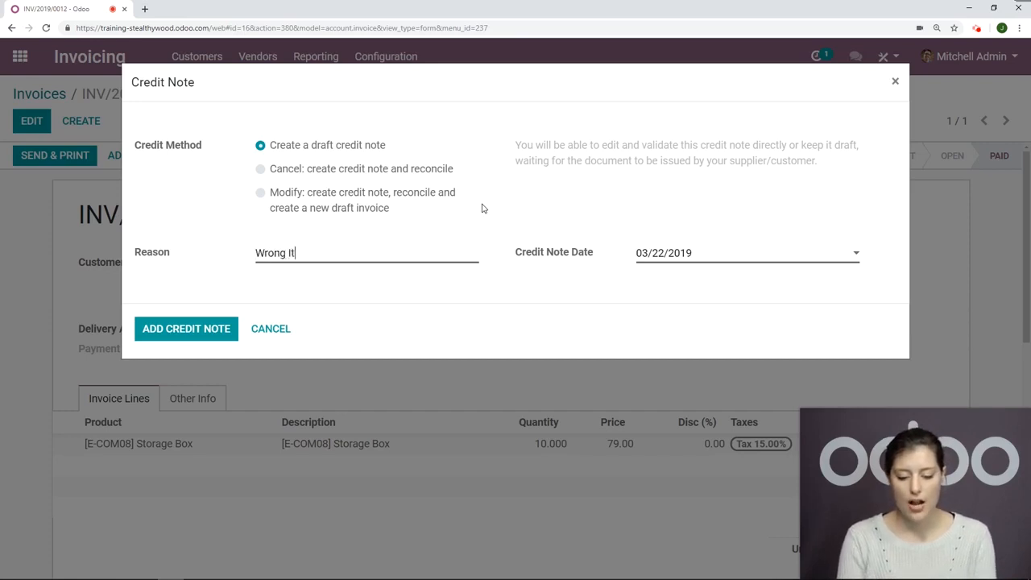
type("ems Purchased")
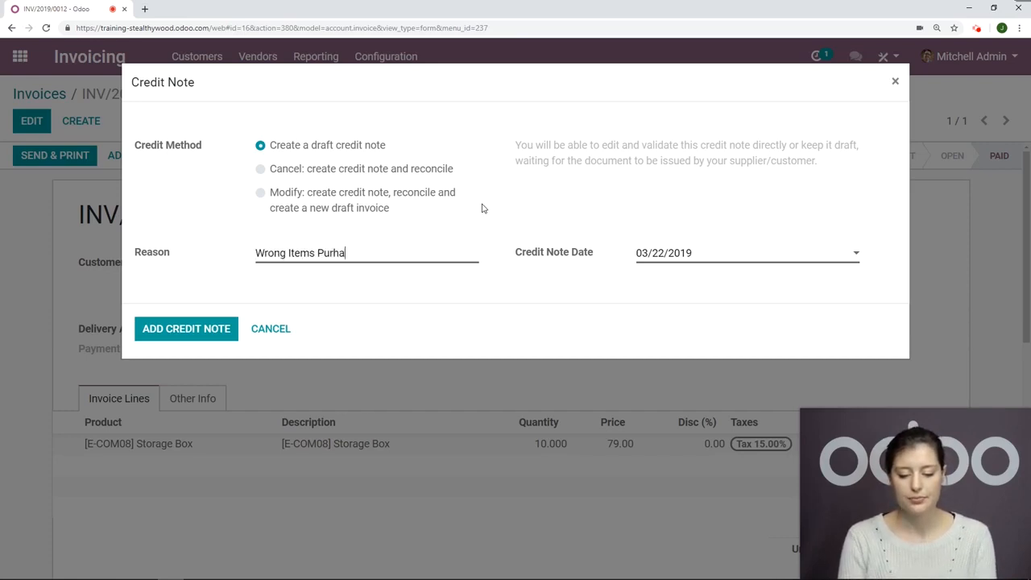
left_click(187, 336)
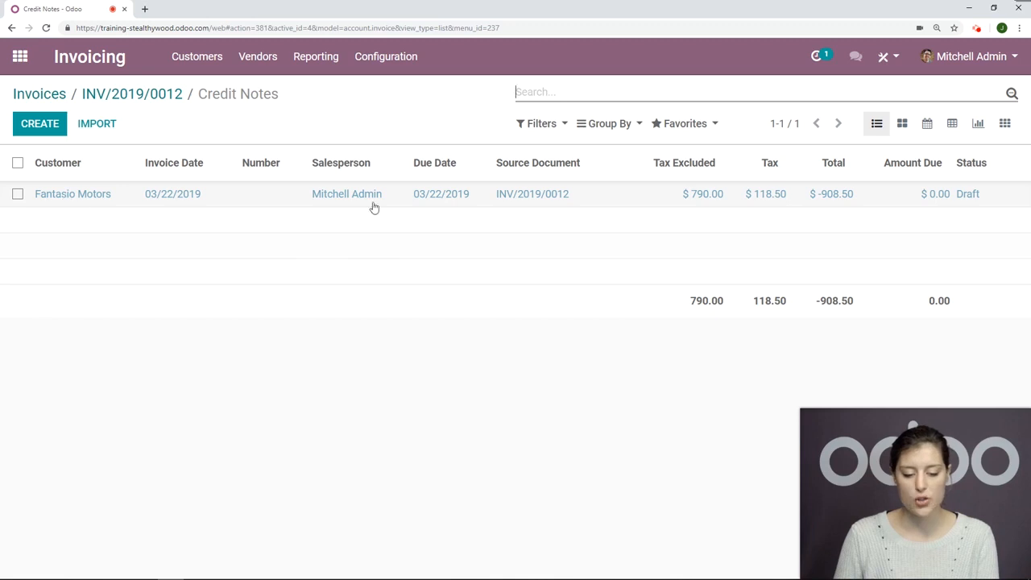
Step: Open the draft credit note for Fantasio Motors, review it and validate it
left_click(233, 197)
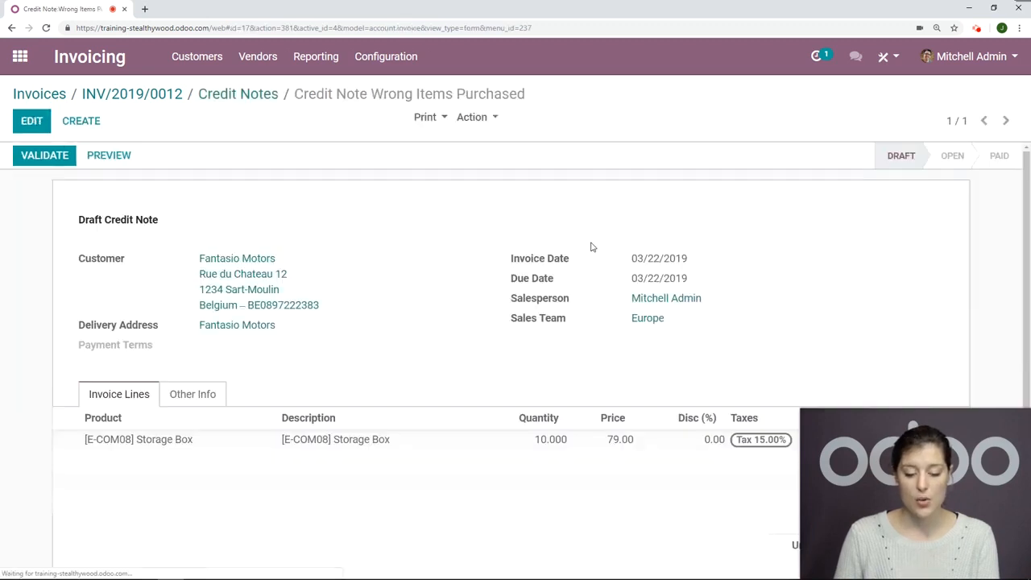
scroll(693, 213, "down", 3)
scroll(705, 219, "up", 5)
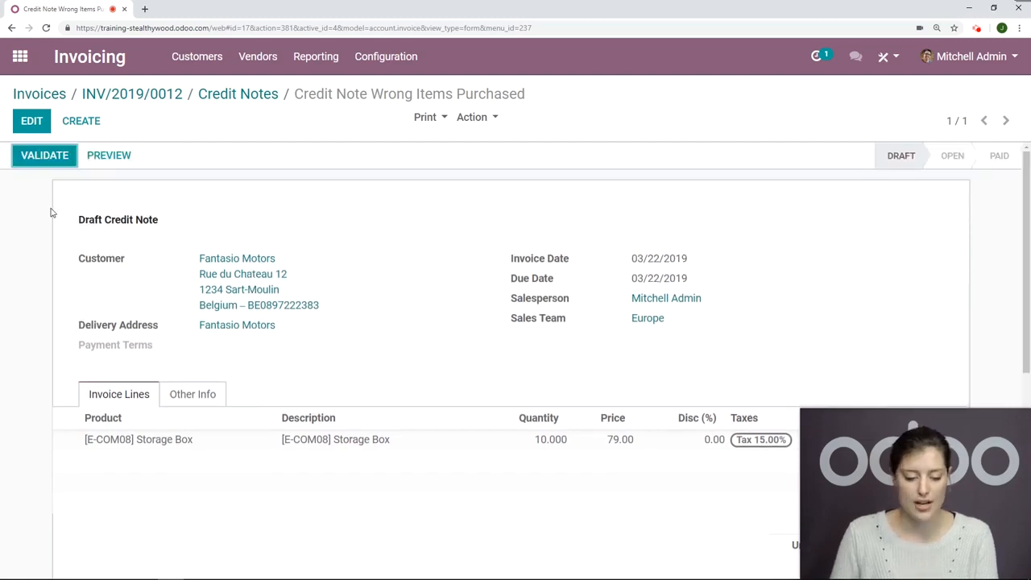
left_click(45, 158)
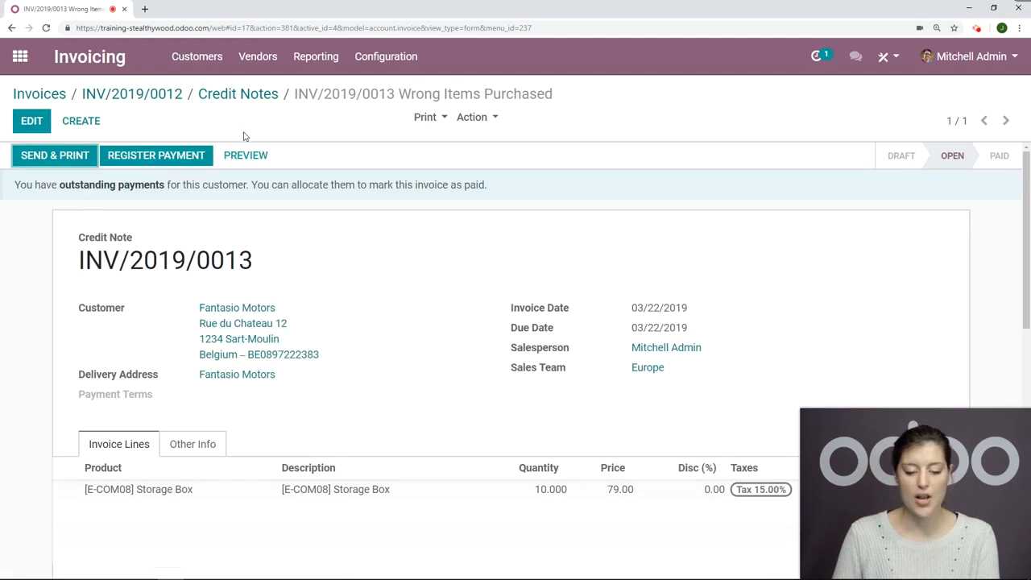
Step: Register the credit note's full payment in the Cash (USD) journal and check the payment under its totals
left_click(176, 153)
left_click(371, 170)
left_click(337, 199)
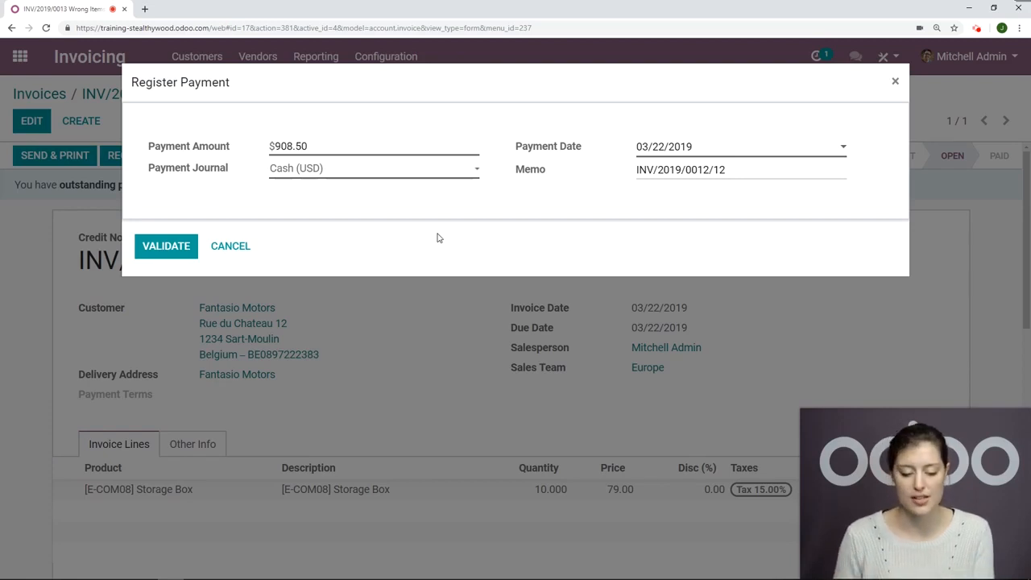
left_click(137, 251)
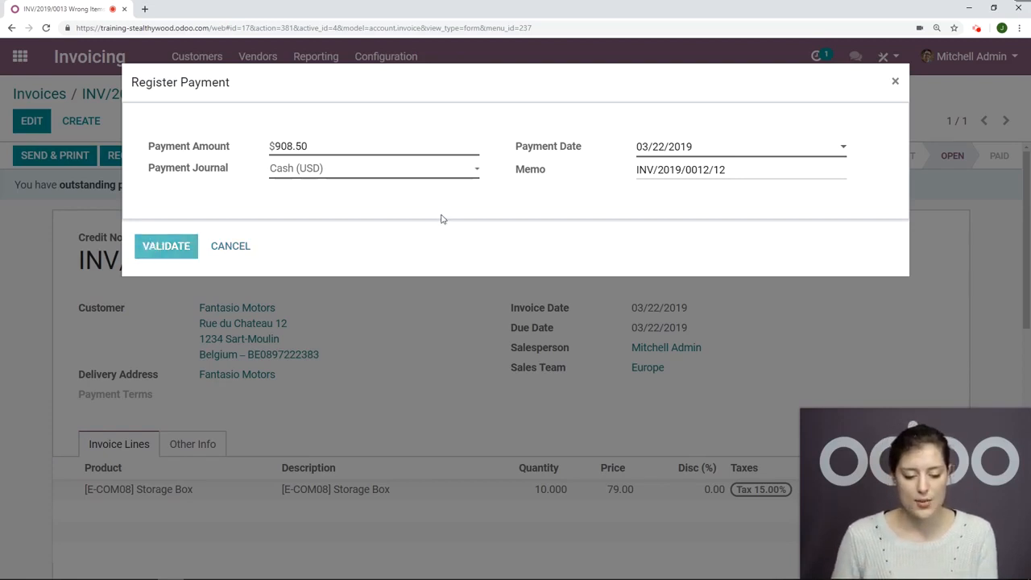
scroll(573, 198, "down", 5)
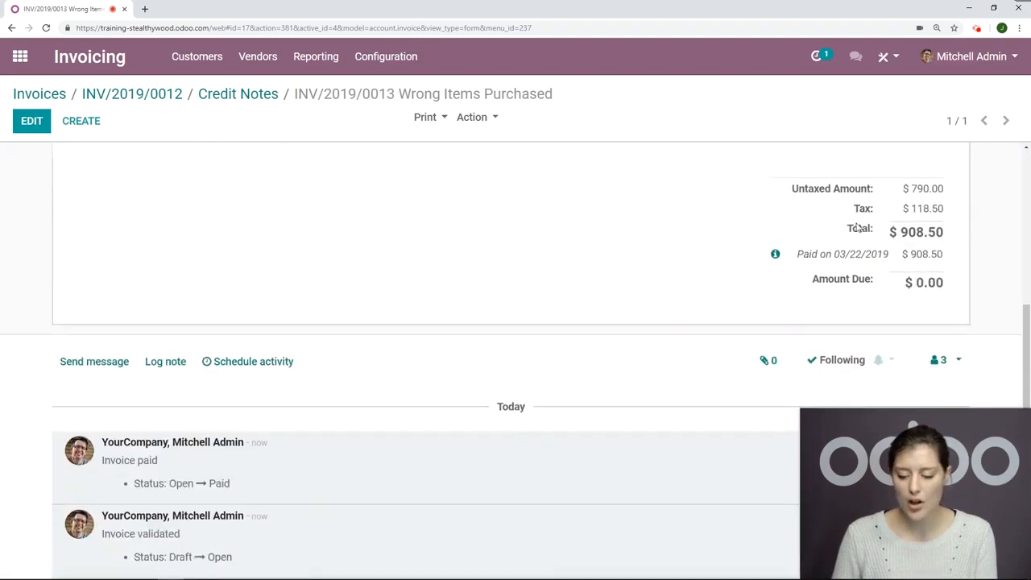
scroll(532, 242, "up", 1)
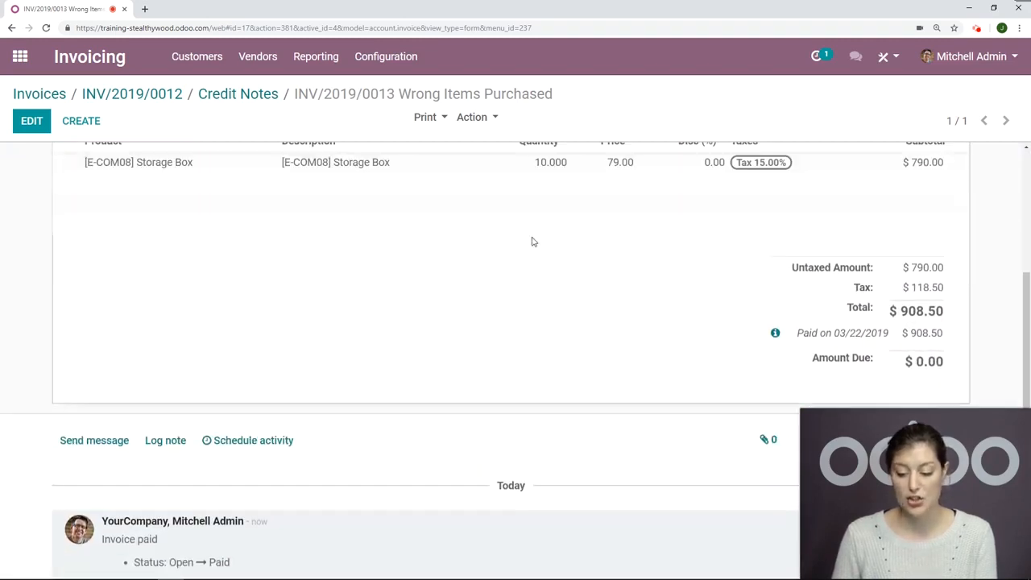
scroll(532, 242, "up", 4)
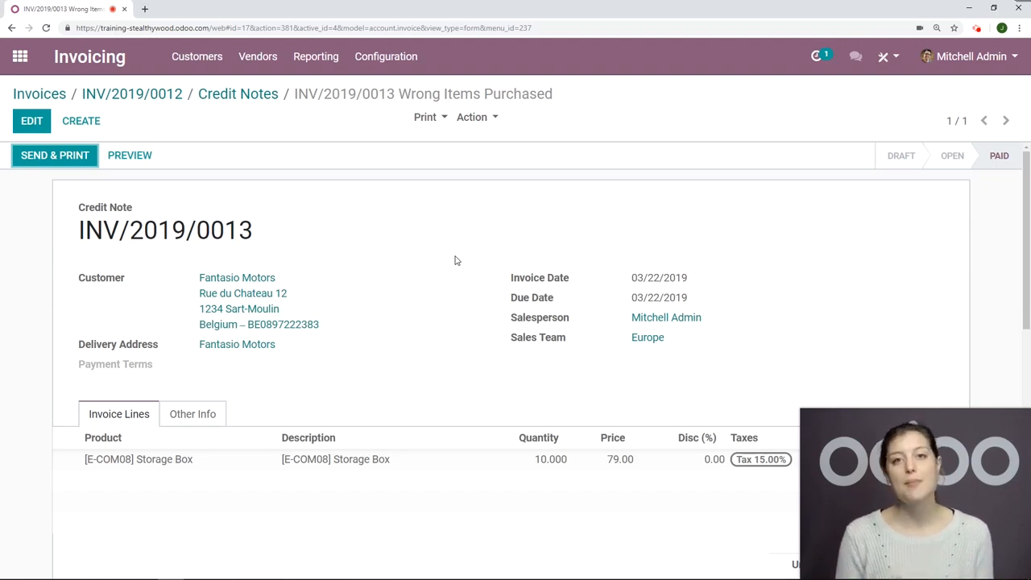
Step: Switch to the Sales app and create a new quotation for the customer Fantasio Motors
left_click(19, 56)
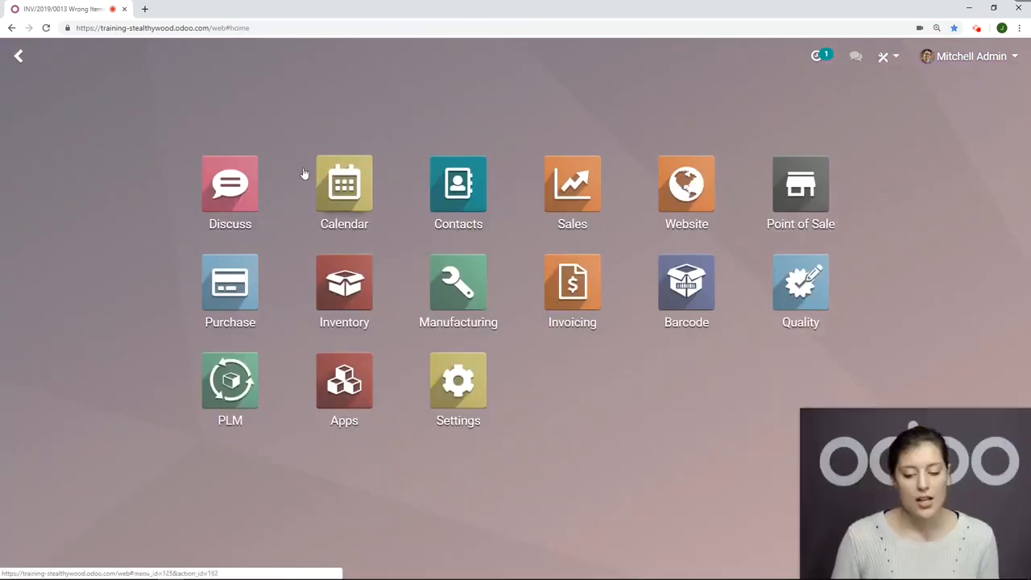
left_click(593, 188)
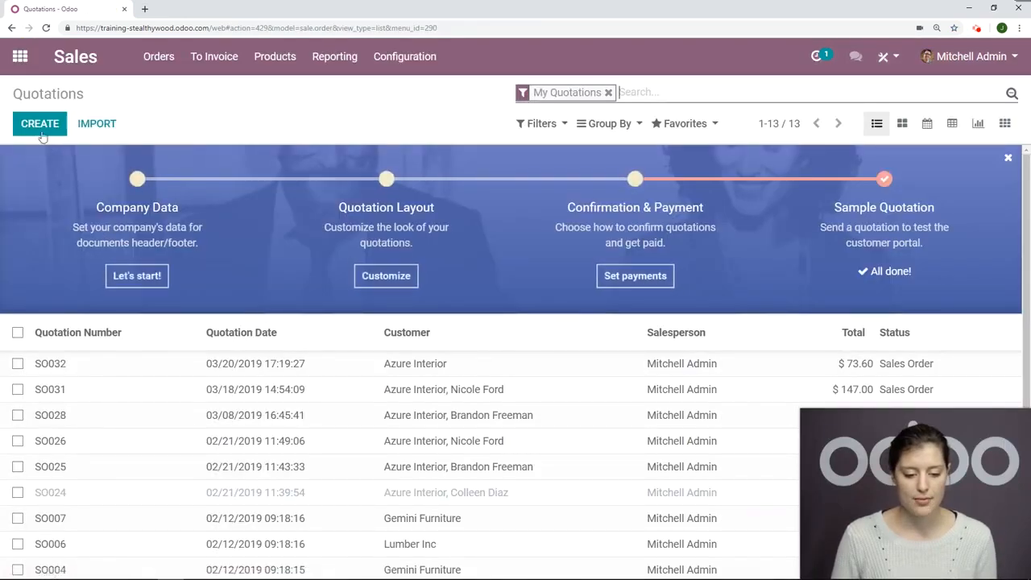
left_click(40, 128)
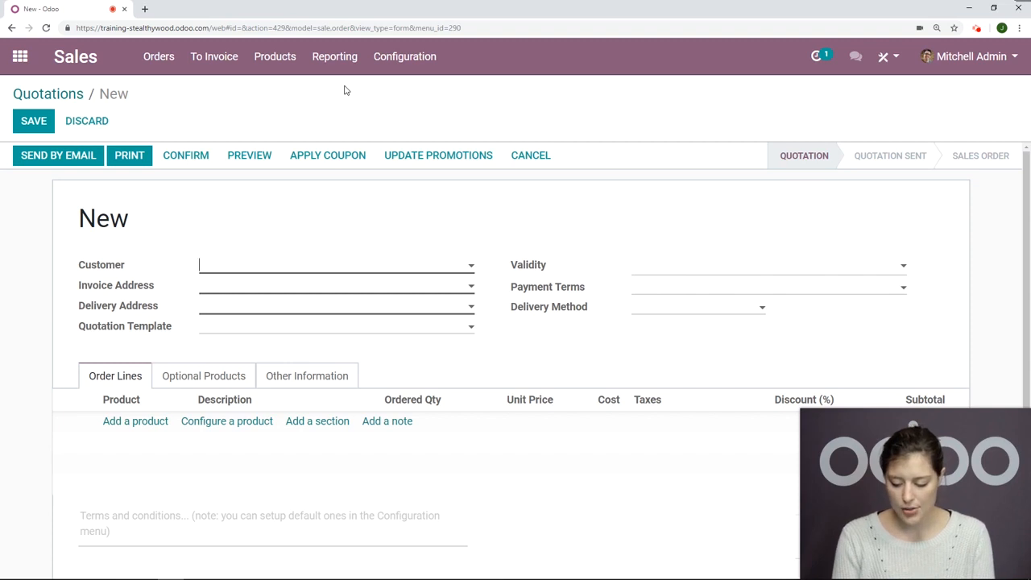
type("fan")
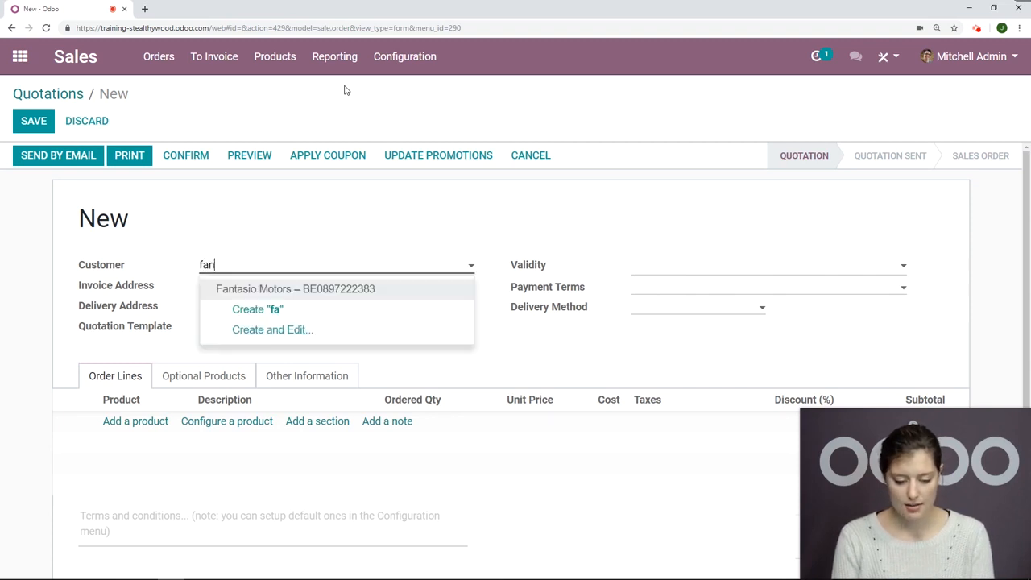
left_click(272, 288)
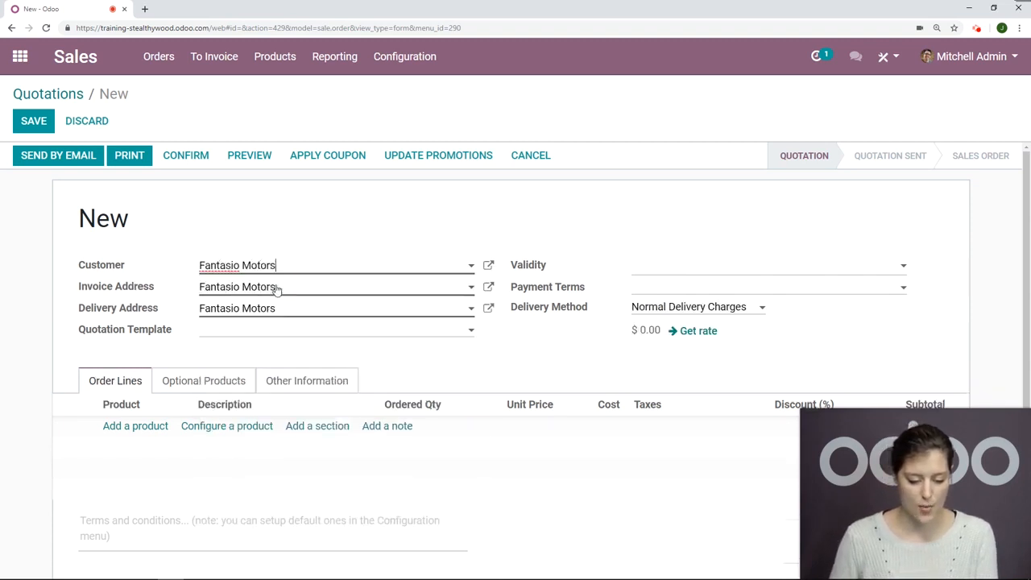
Step: Add an order line for the product Zebra with an ordered quantity of 10
left_click(135, 426)
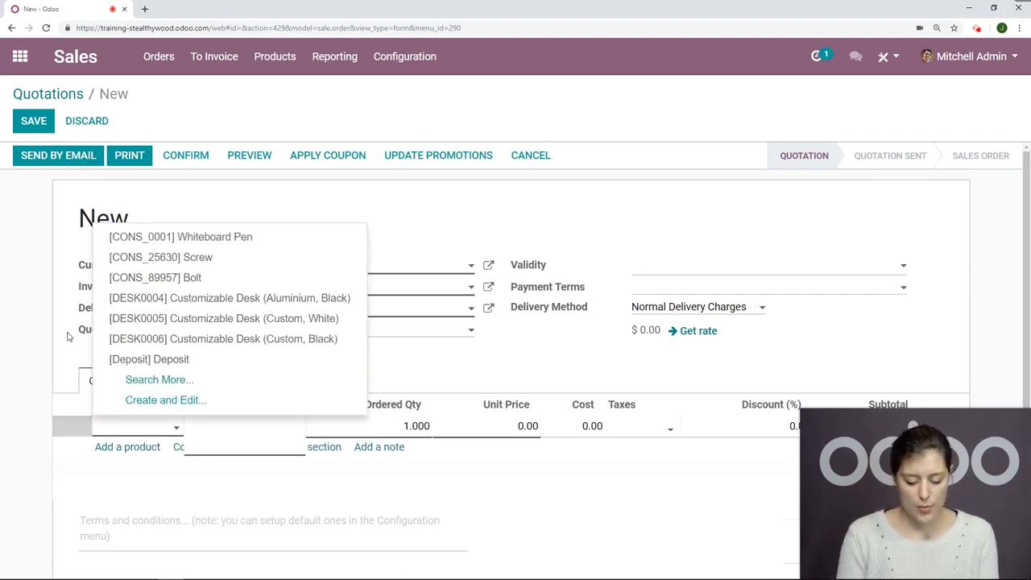
type("zbr")
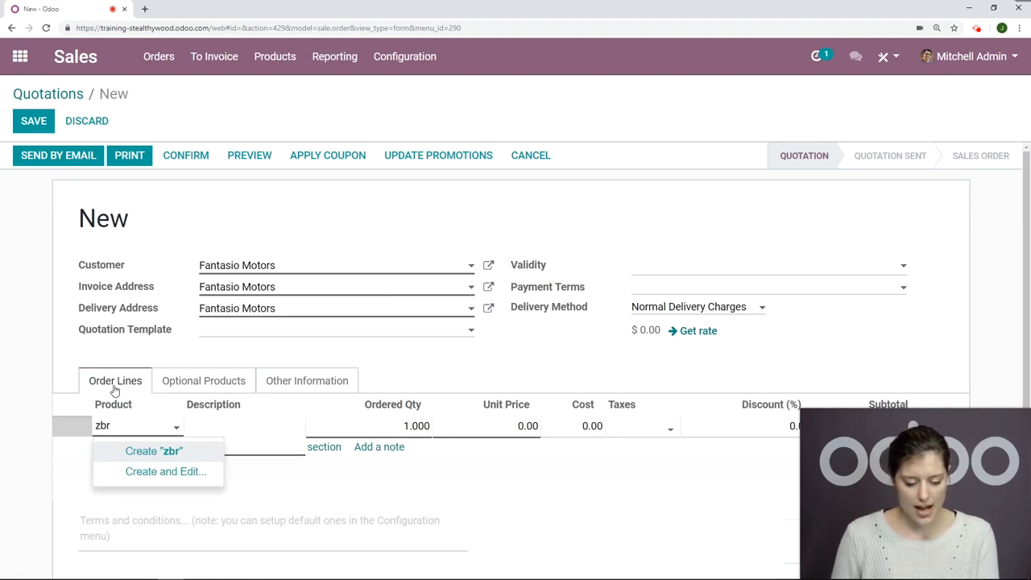
key("BackSpace")
key("BackSpace")
type("ebr")
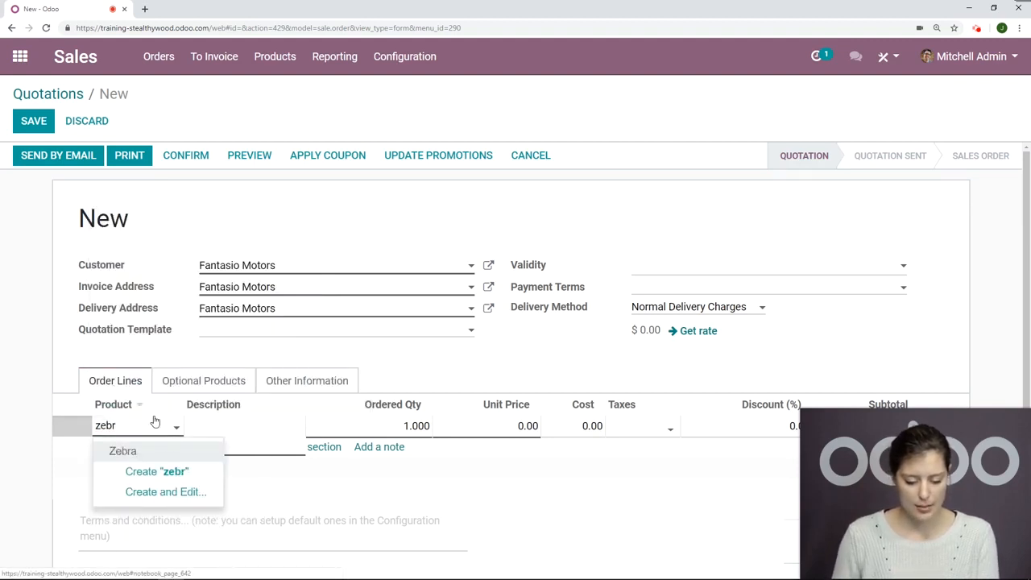
key("Tab")
key("Tab")
type("10")
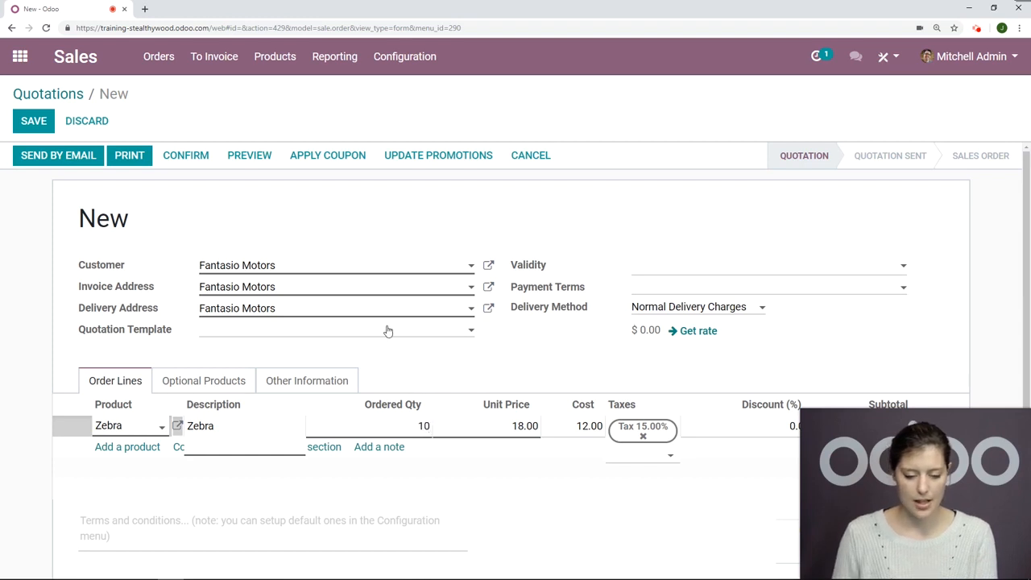
Step: Confirm the quotation as a sales order, then create and view a draft invoice for its invoiceable lines
left_click(185, 157)
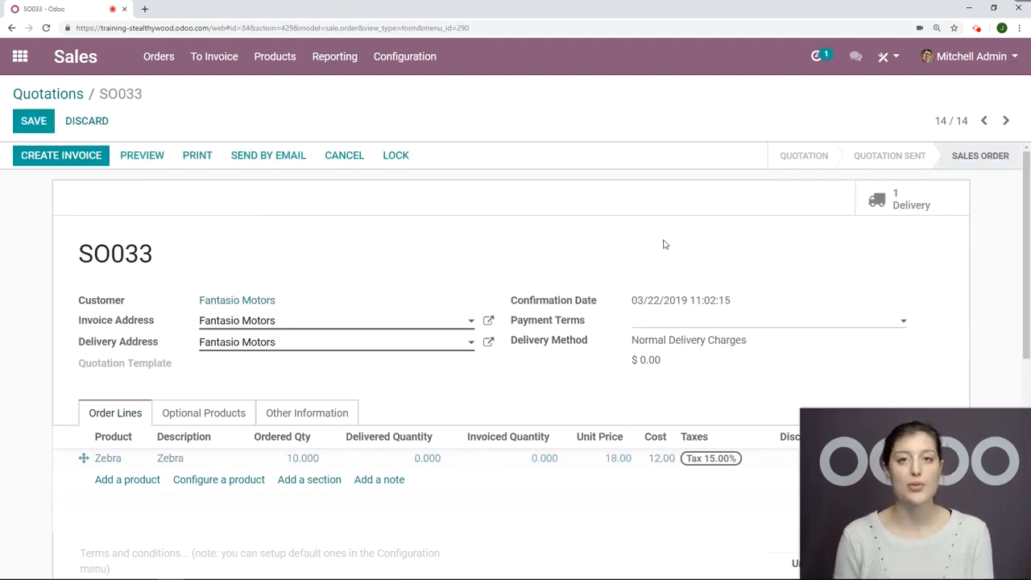
left_click(77, 159)
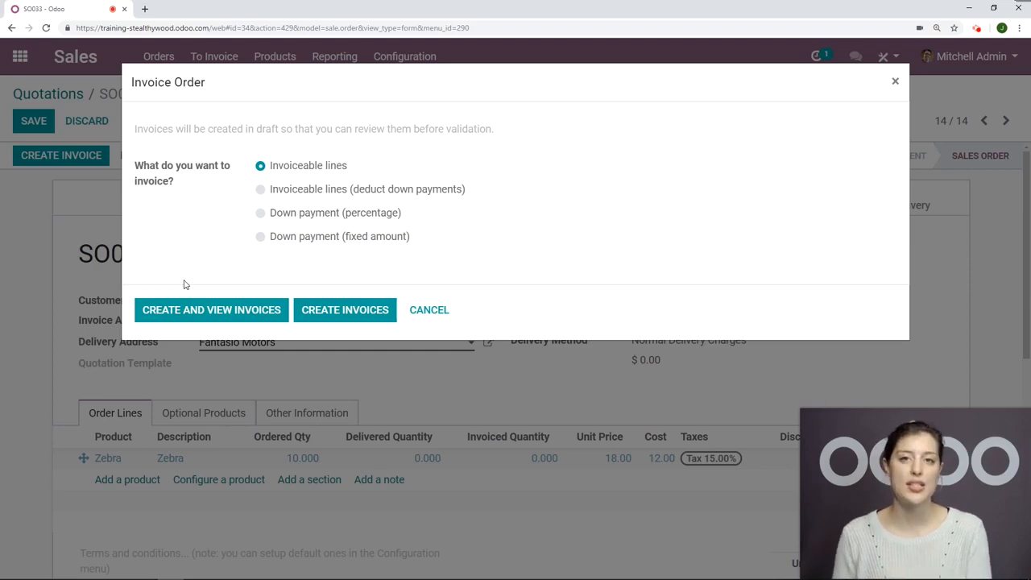
left_click(201, 317)
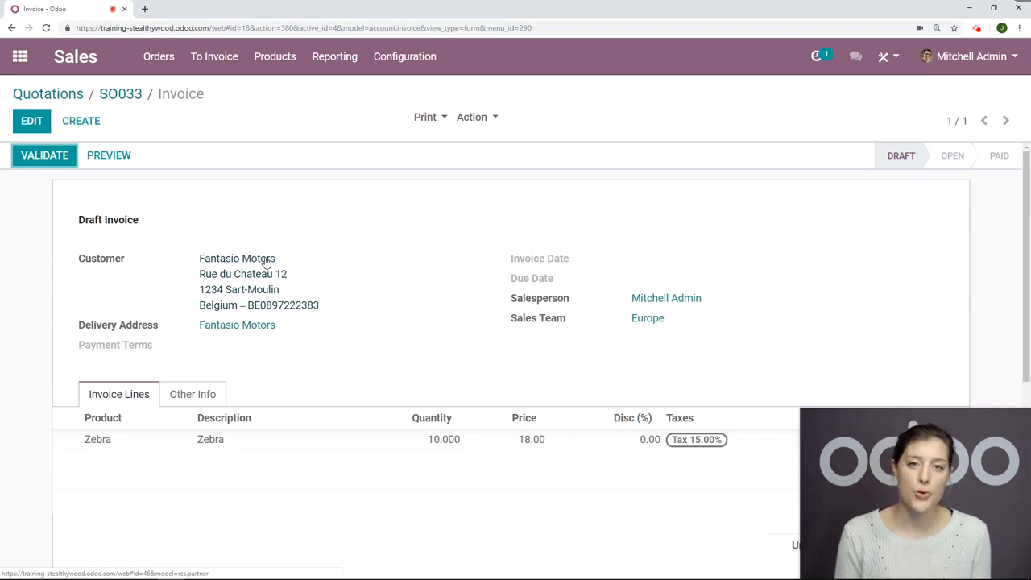
Step: Review the draft invoice's lines and totals and validate the invoice
scroll(657, 208, "down", 1)
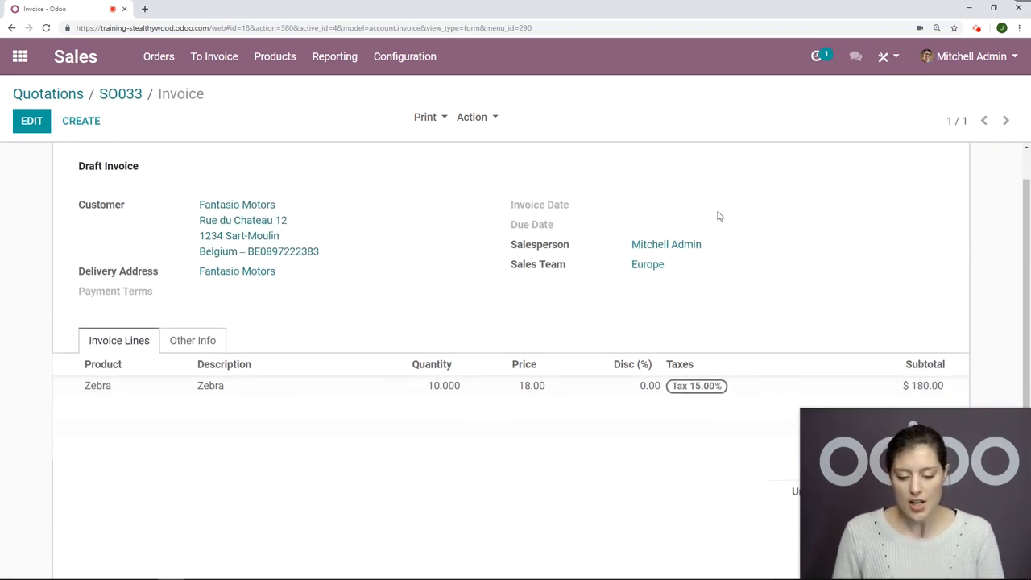
scroll(855, 257, "down", 2)
scroll(855, 257, "up", 3)
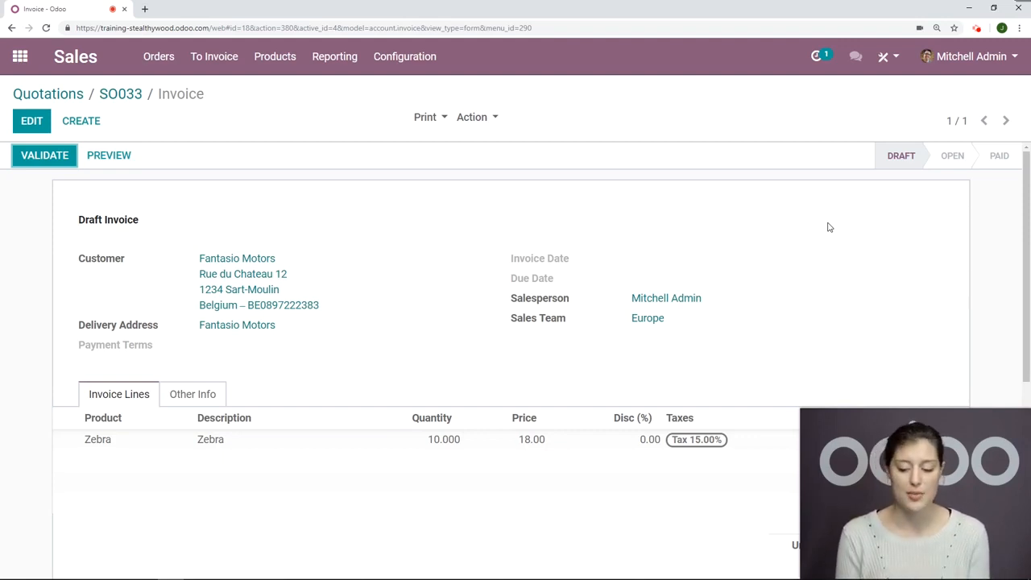
left_click(38, 162)
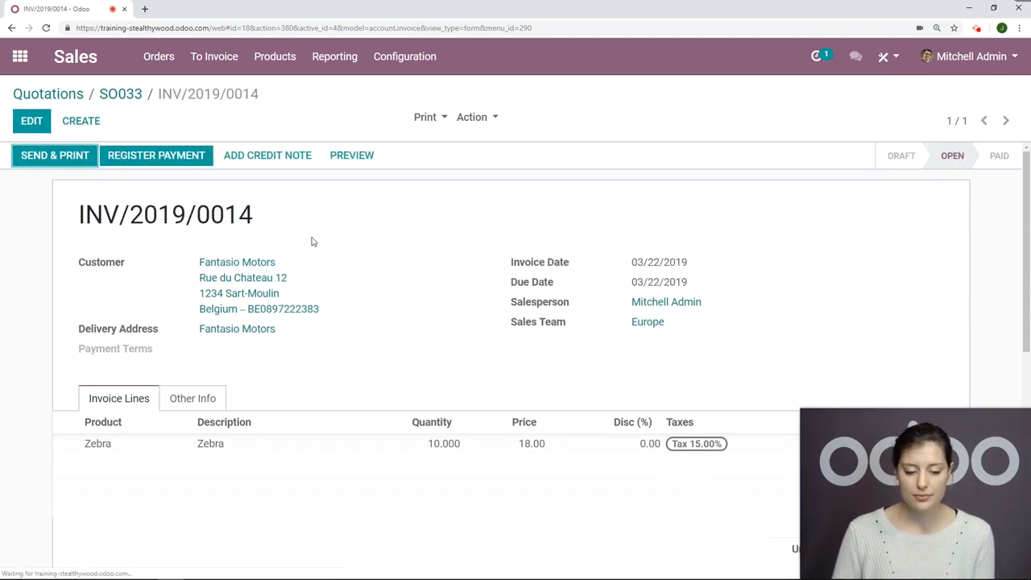